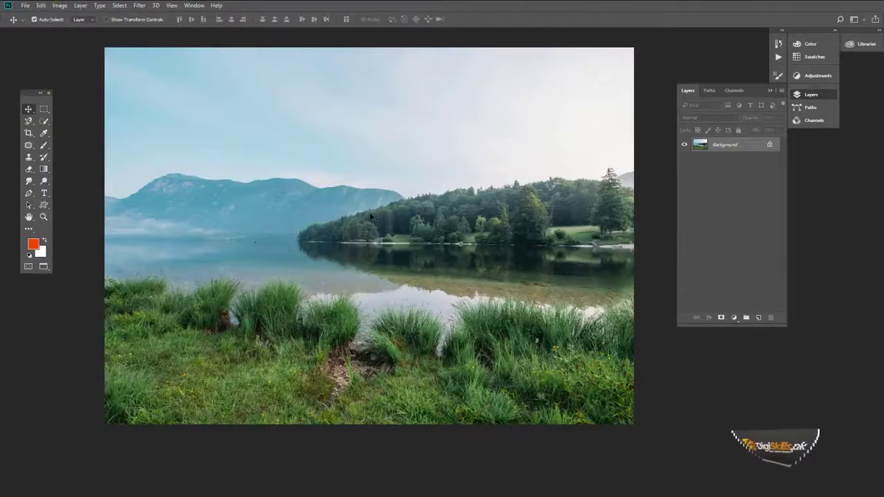
Step: Convert the photo's locked Background into an editable layer named Layer 0
left_click_drag(364, 220, 346, 224)
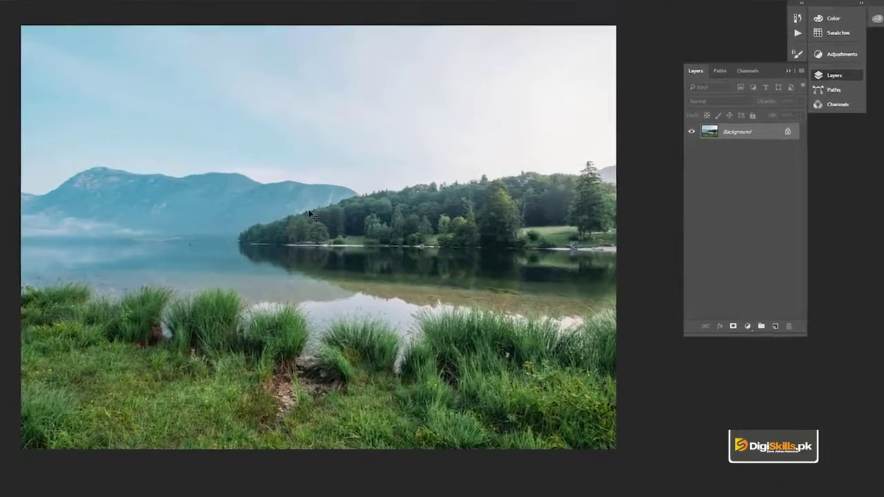
double_click(764, 114)
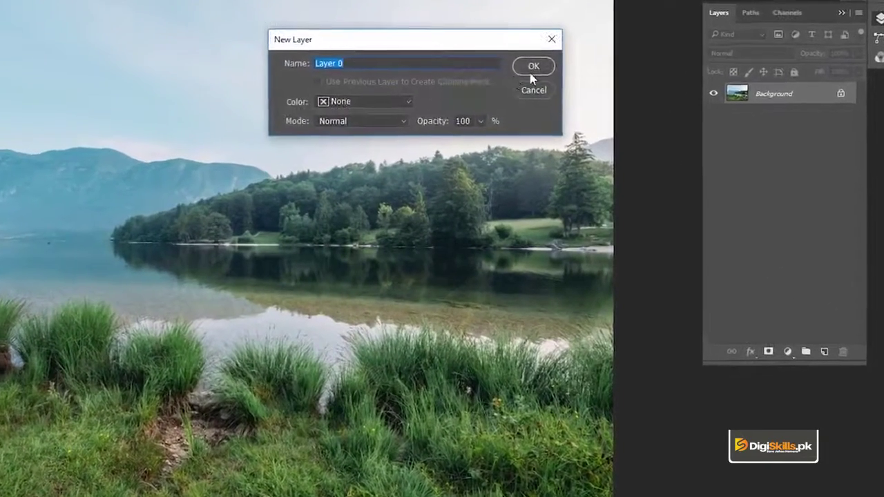
left_click(533, 66)
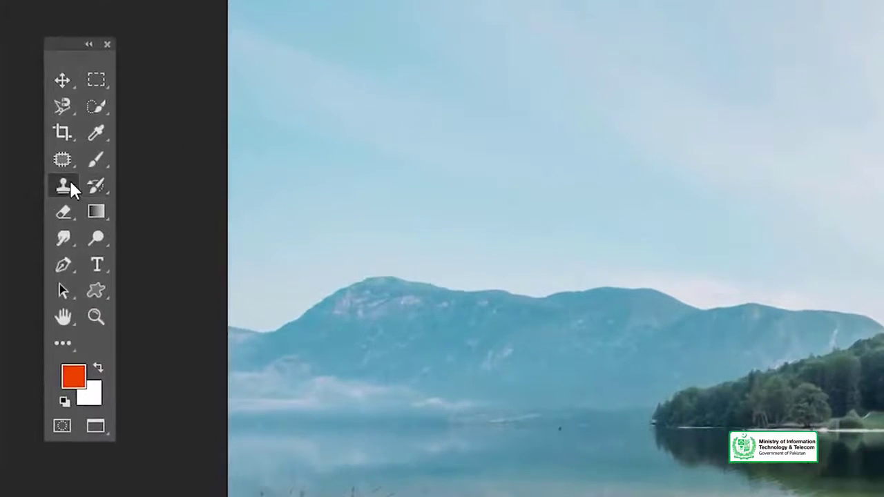
Step: Select the Clone Stamp Tool with sampling set to All Layers
right_click(68, 183)
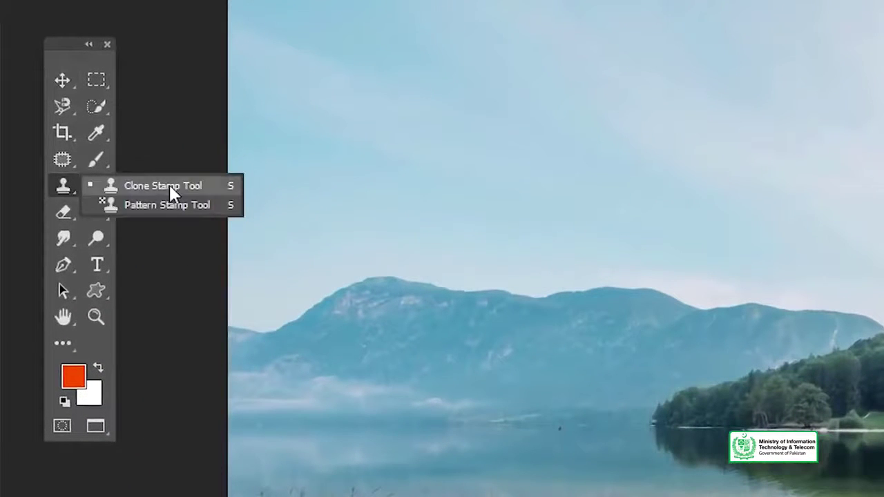
left_click(169, 187)
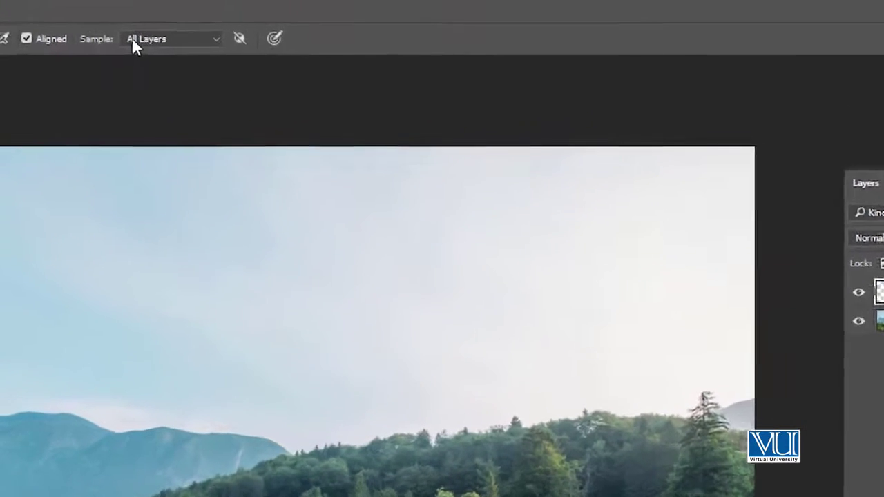
left_click(223, 29)
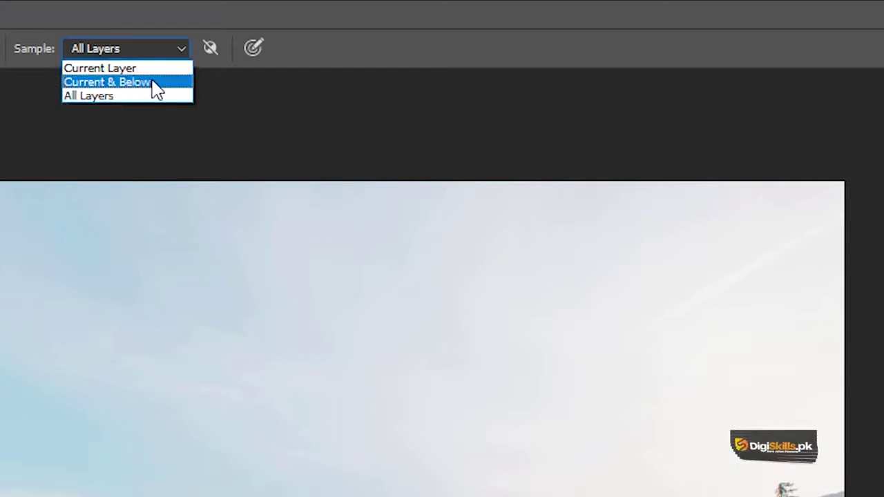
left_click(113, 50)
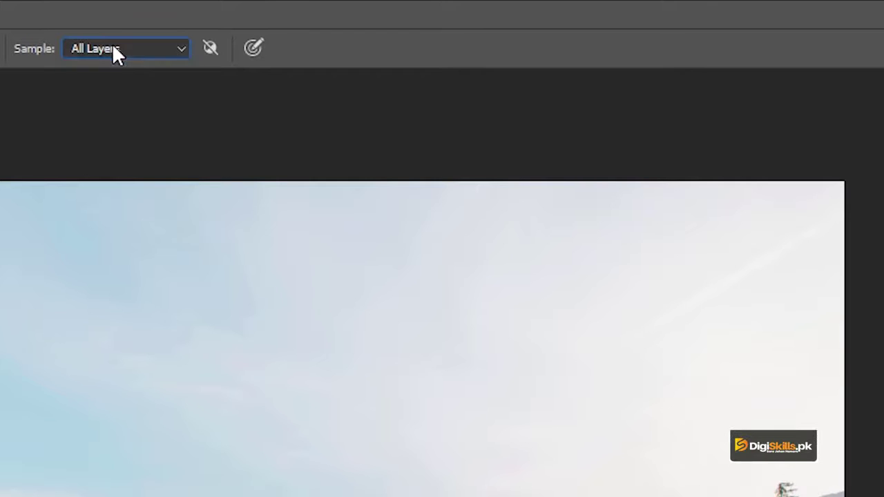
left_click(112, 48)
left_click(112, 48)
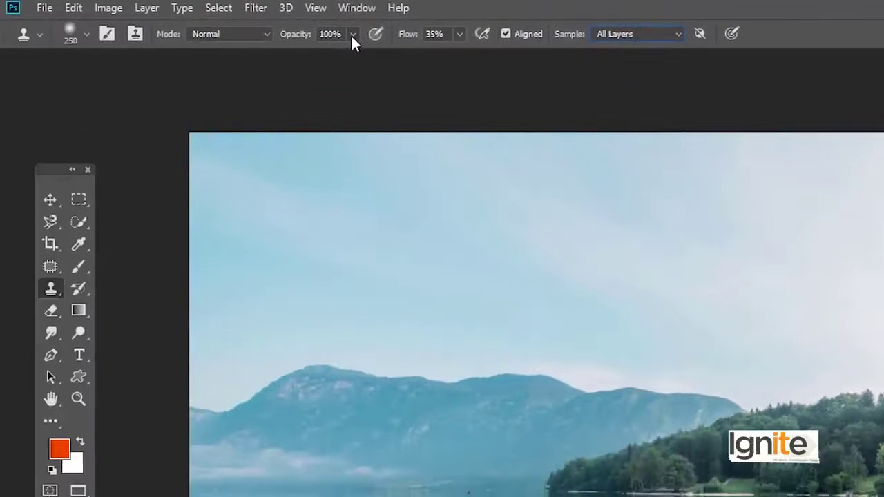
Step: Set the clone opacity to 100% and the flow to 36%
left_click(352, 35)
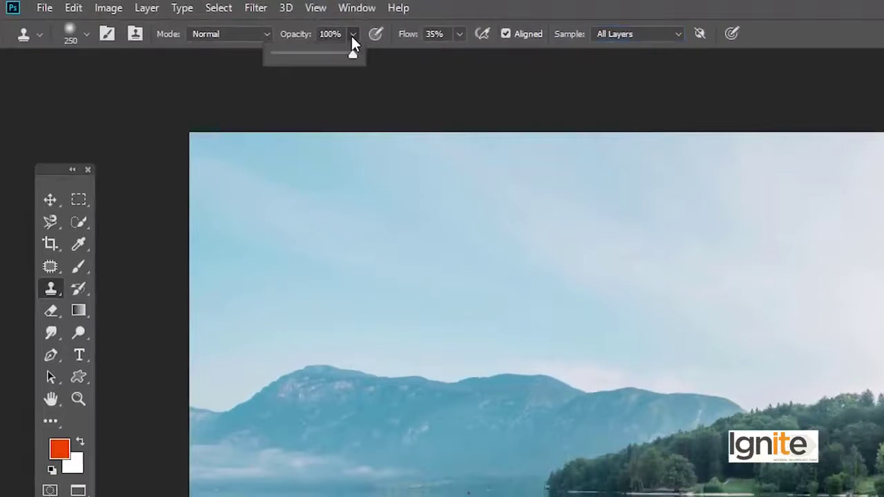
left_click_drag(297, 59, 362, 57)
left_click(354, 34)
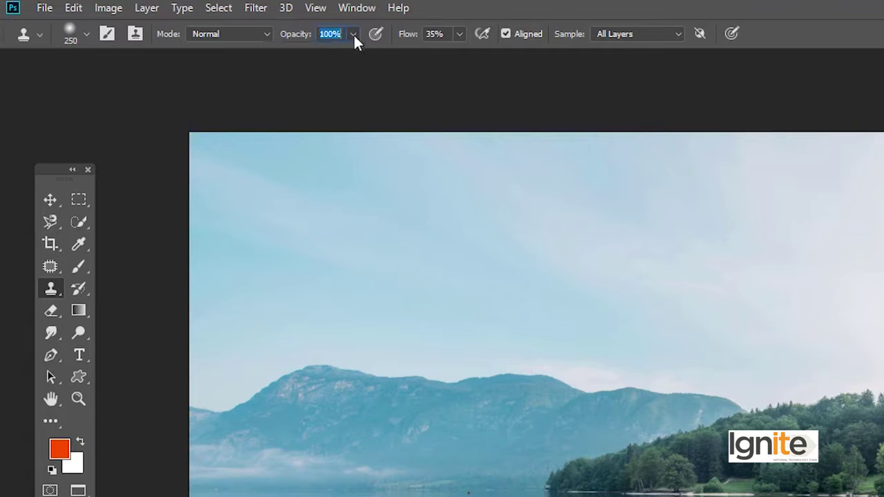
left_click(456, 35)
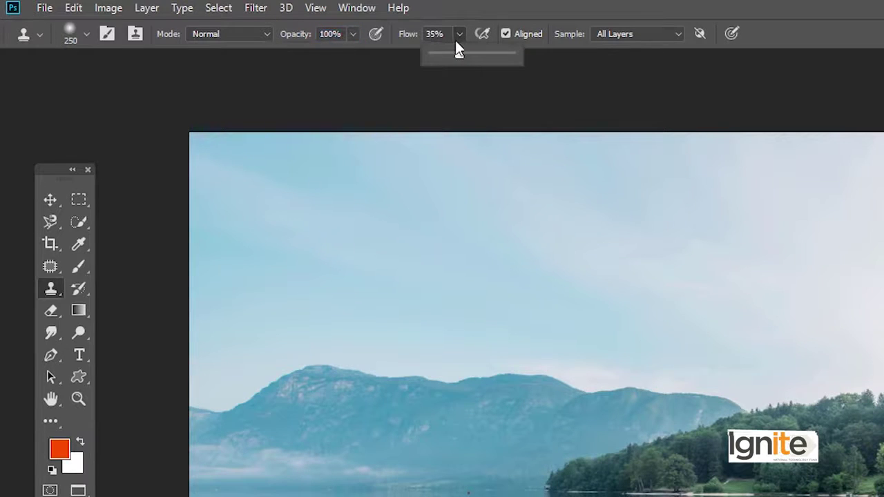
left_click_drag(459, 54, 462, 54)
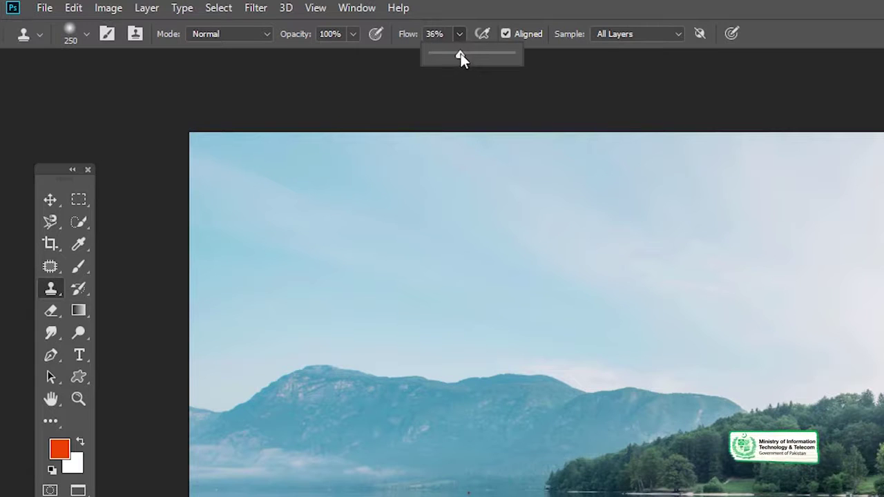
left_click(459, 33)
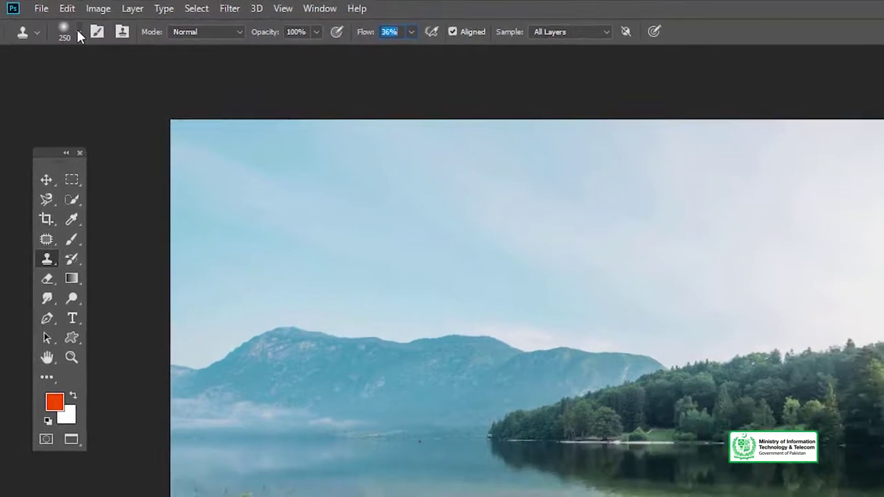
Step: Set the clone brush size to 187 px and hardness to about 2%
left_click(77, 32)
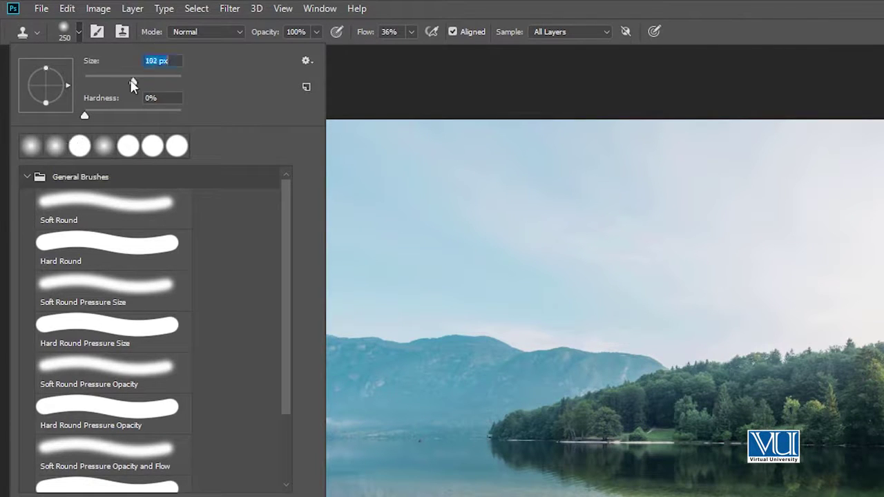
left_click_drag(137, 82, 152, 82)
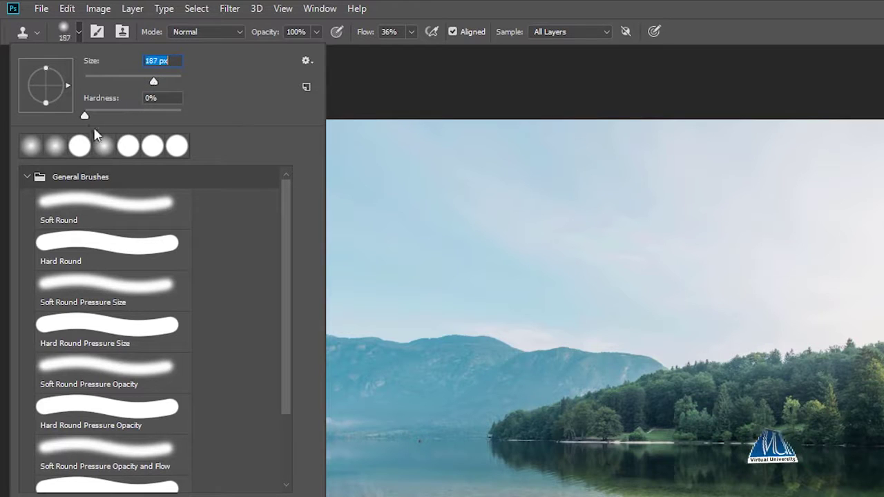
left_click_drag(83, 112, 87, 115)
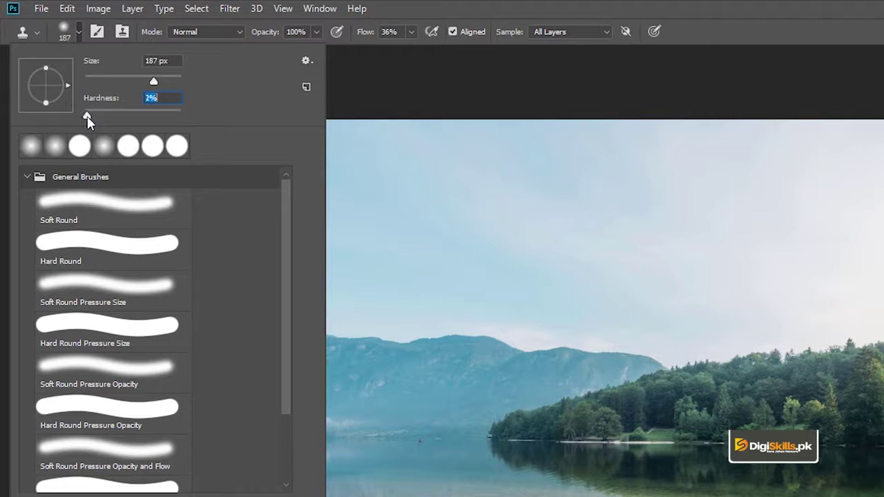
Step: Dismiss the undefined clone source error, zoom in on the mountains, and reselect Clone Stamp
left_click(334, 74)
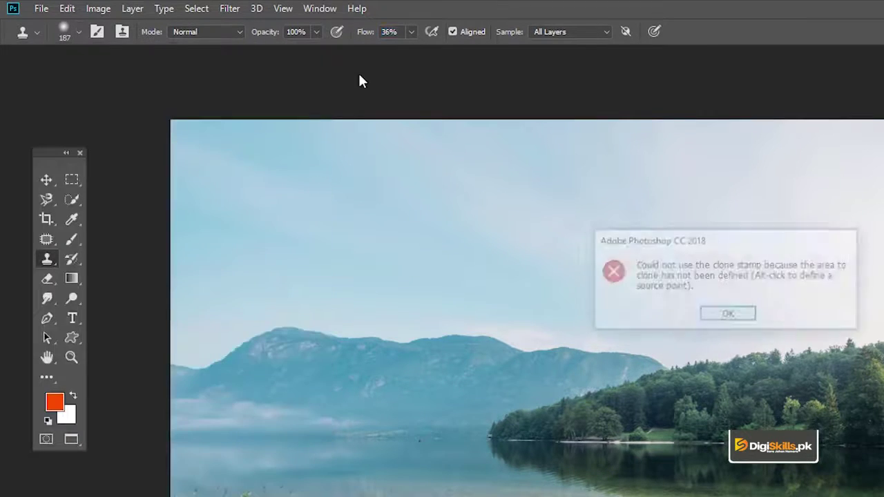
left_click(731, 315)
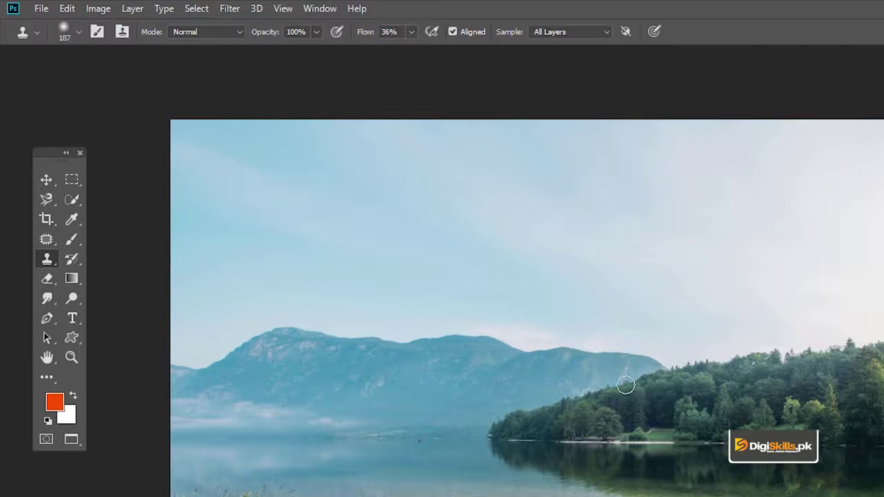
key("z")
left_click(607, 387)
key("v")
left_click_drag(576, 335, 557, 301)
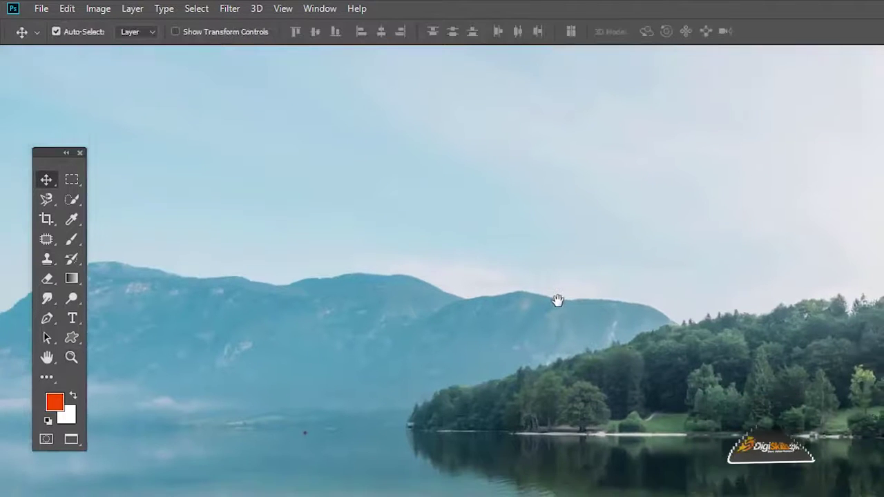
key("s")
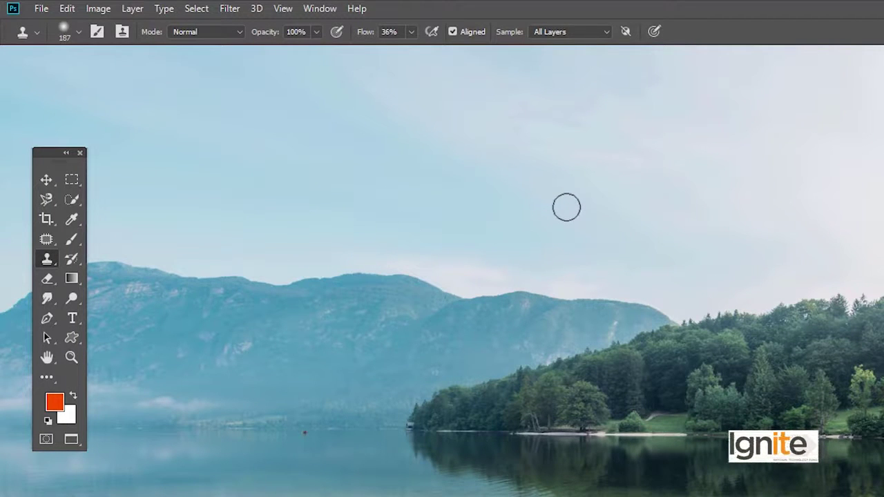
left_click_drag(555, 290, 539, 227)
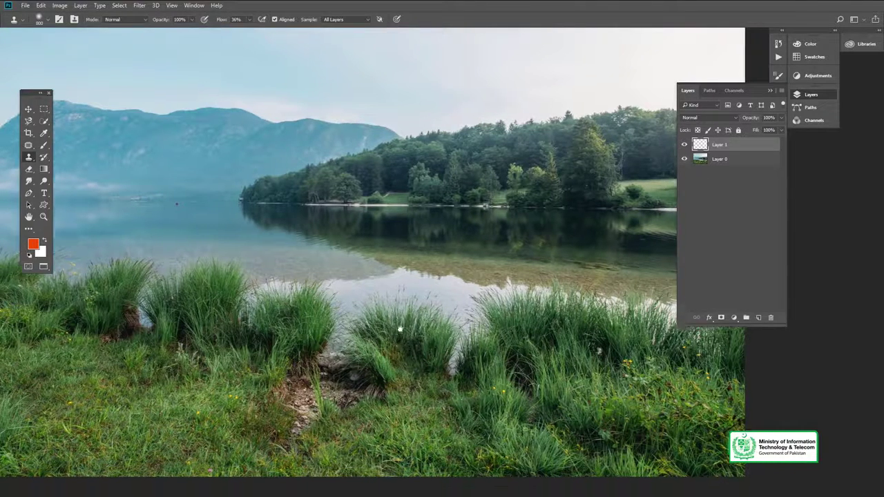
Step: Clone grass into the lake, undo the hazy strokes, repaint water, and merge Layer 1 down
left_click_drag(404, 358, 396, 328)
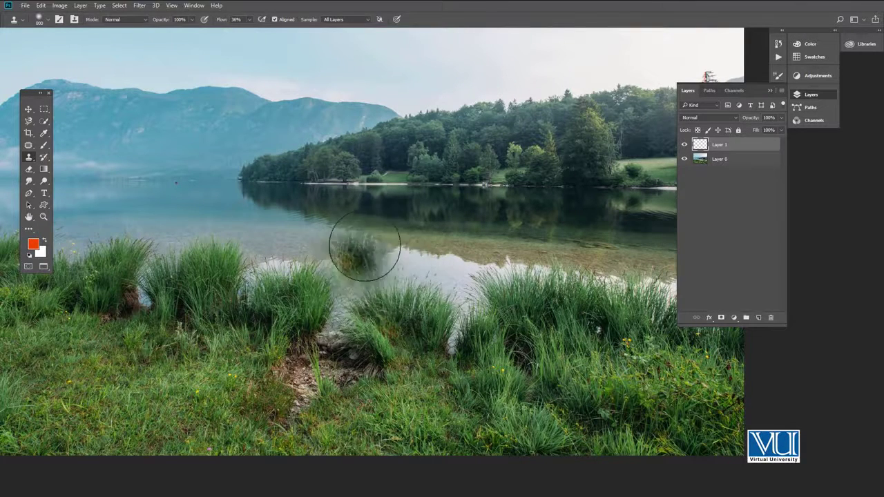
key("bracketright")
key("bracketright")
key("bracketright")
key("bracketright")
key("bracketright")
key("bracketright")
key("bracketright")
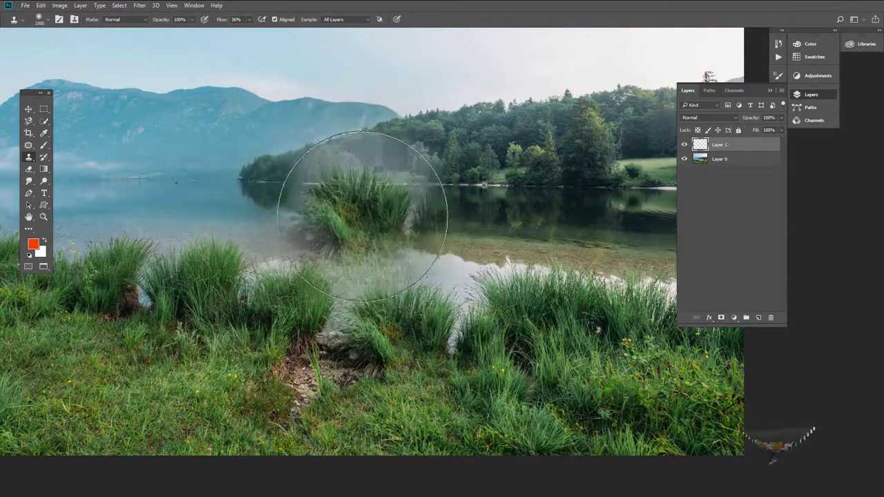
left_click_drag(397, 356, 398, 246)
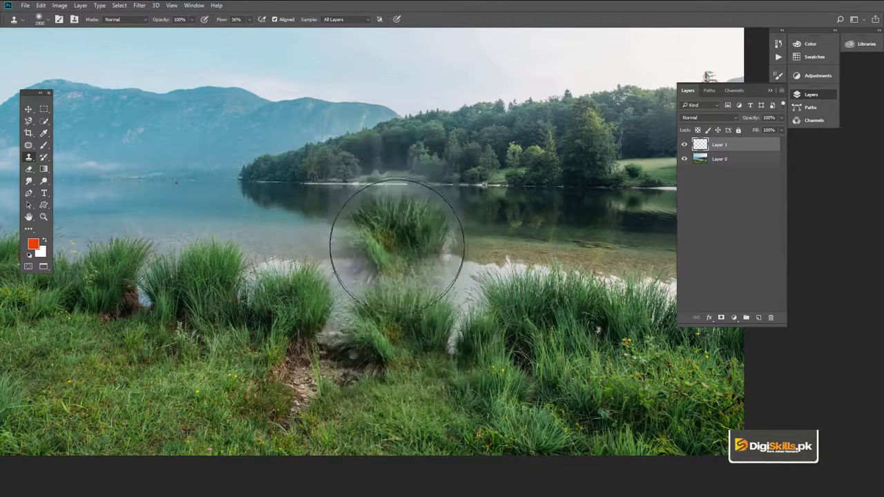
key("ctrl+z")
key("bracketleft")
key("bracketleft")
mouse_move(392, 266)
left_mouse_down()
mouse_move(389, 282)
mouse_move(349, 321)
mouse_move(324, 325)
left_mouse_up()
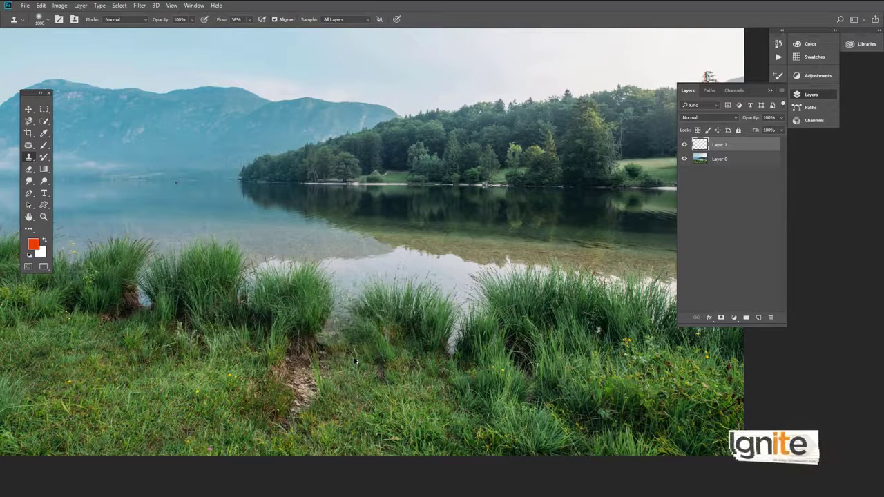
key("ctrl+e")
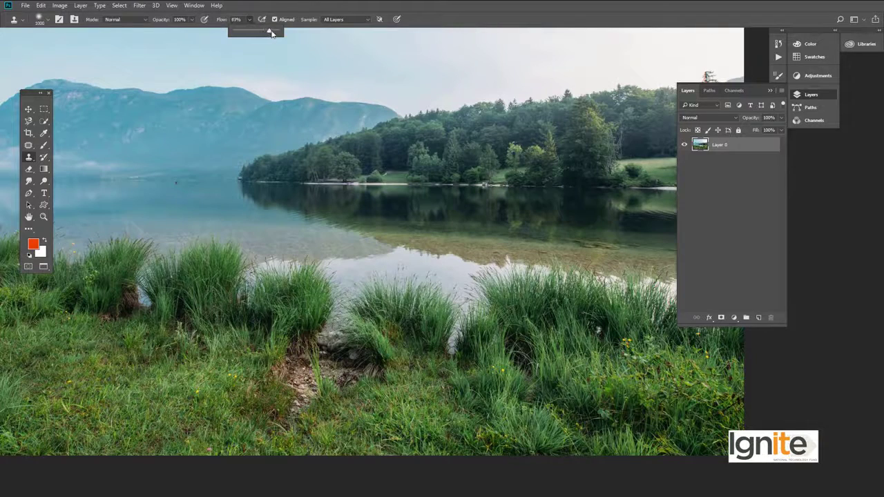
Step: Fill the water gaps in the central grass clump, undoing the last stroke
left_click_drag(325, 318, 346, 304)
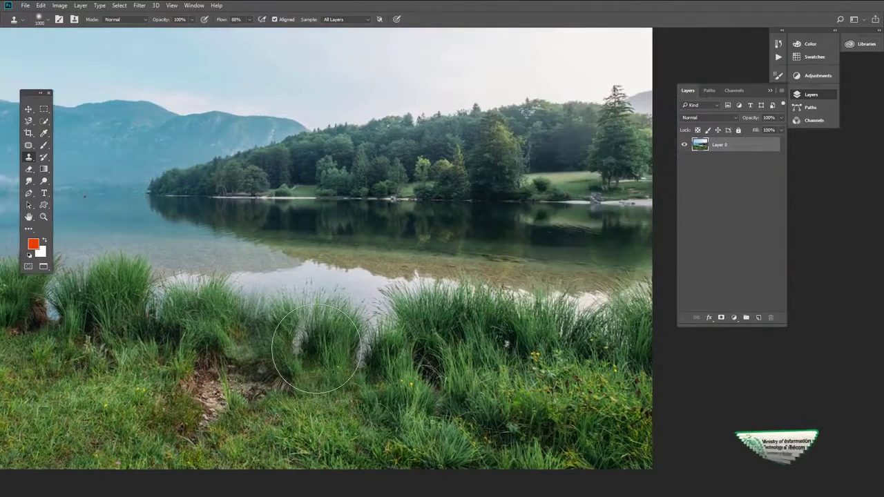
left_click_drag(314, 358, 325, 352)
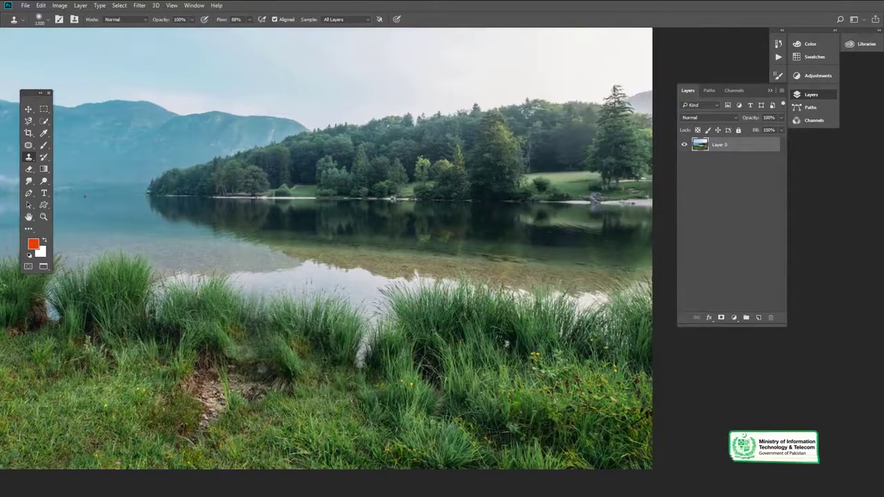
left_click_drag(360, 325, 366, 338)
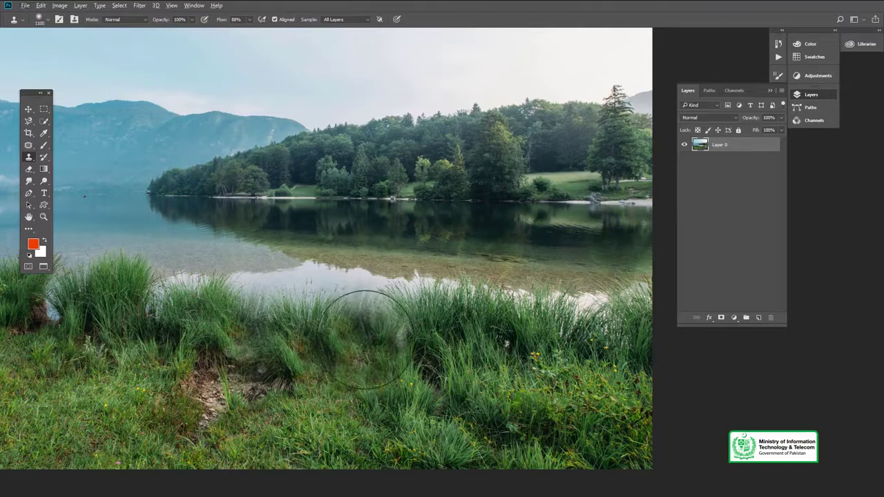
key("ctrl+z")
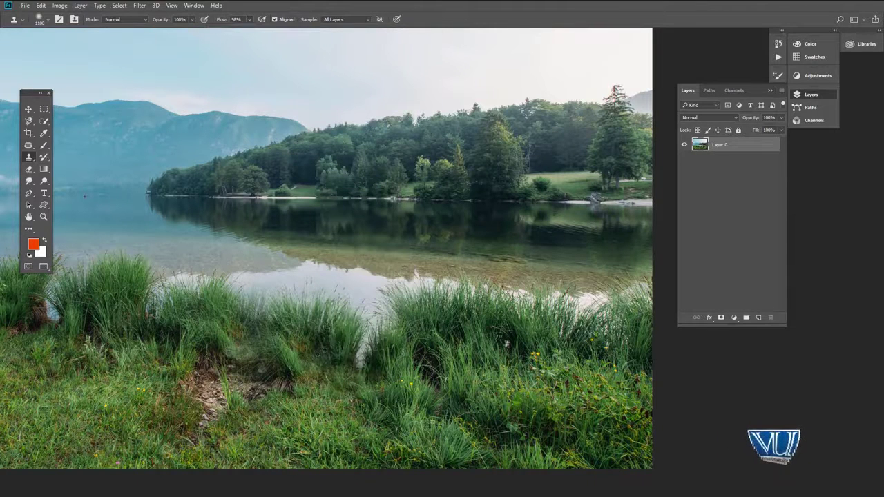
Step: Zoom in on the shoreline and paint cloned grass over the water gap
key("z")
left_click(329, 354)
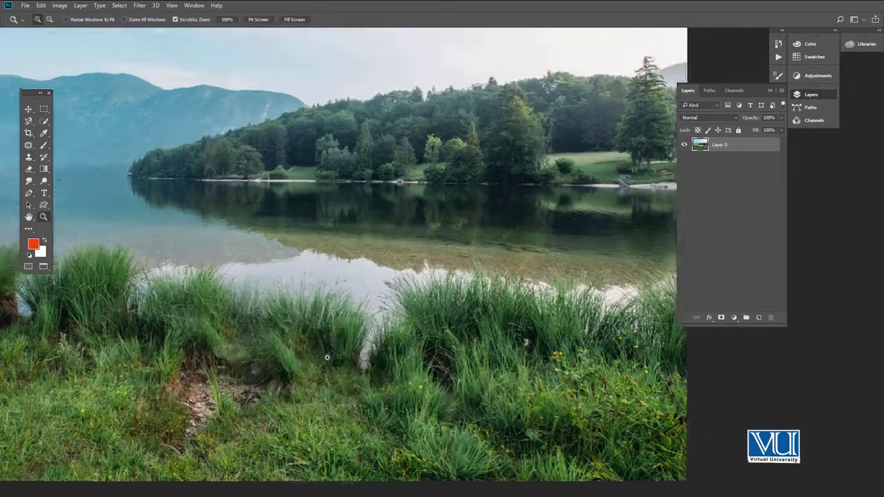
key("s")
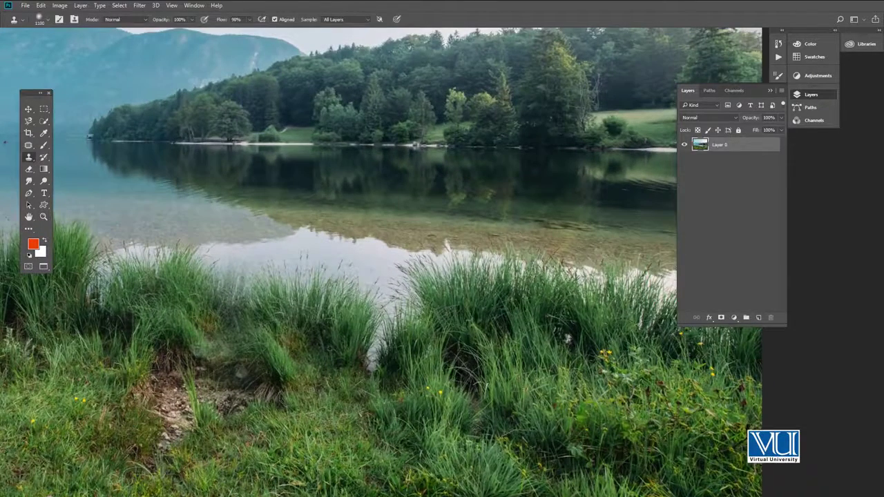
mouse_move(322, 349)
left_mouse_down()
mouse_move(375, 336)
mouse_move(369, 346)
mouse_move(387, 387)
left_mouse_up()
left_click_drag(256, 371, 391, 383)
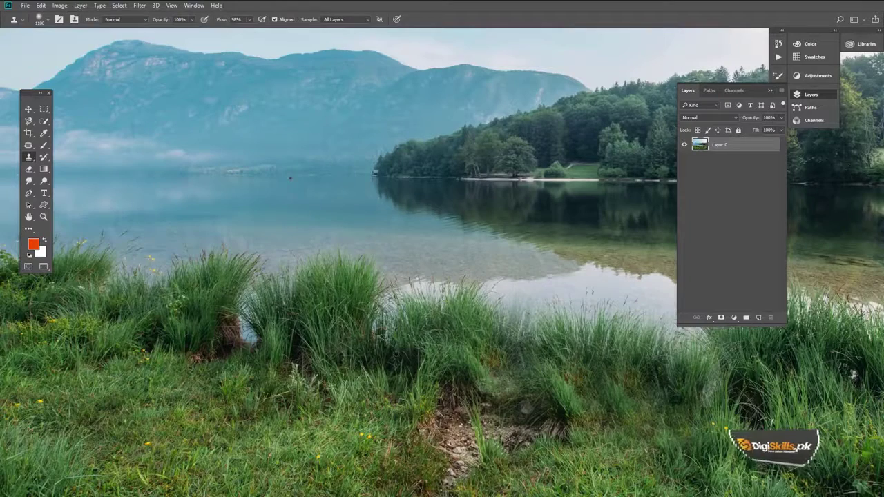
Step: With a smaller brush, cover the light patches in the grass, undoing misplaced strokes
key("bracketleft")
key("bracketleft")
key("bracketleft")
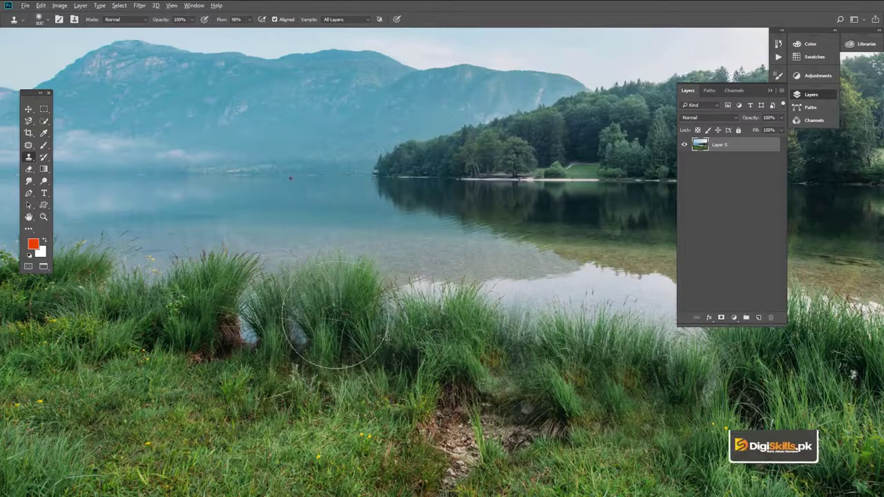
left_click(337, 338)
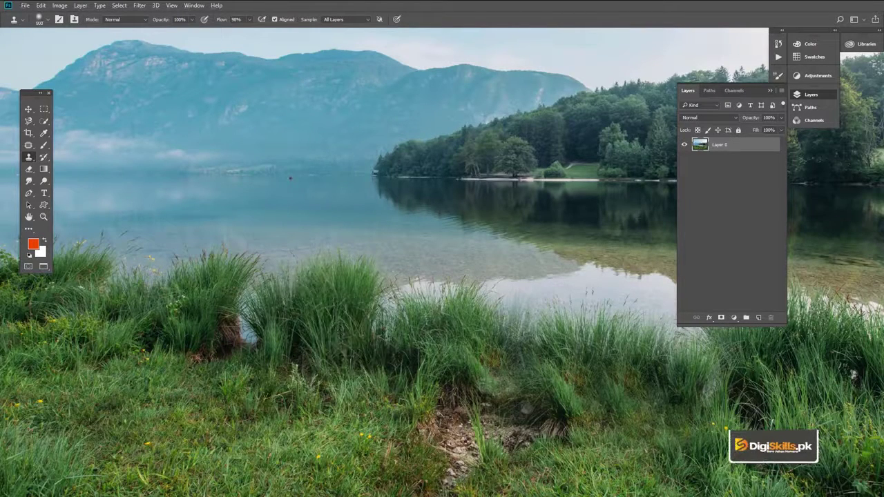
left_click(387, 325)
key("ctrl+z")
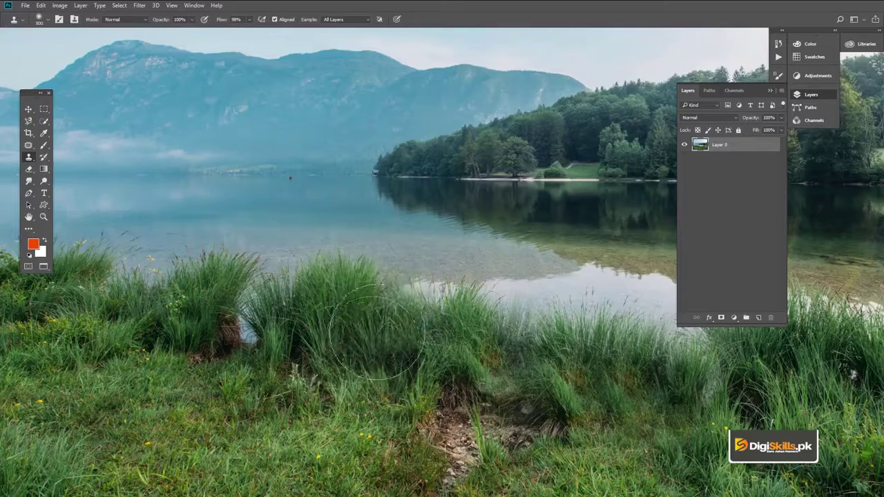
left_click(394, 303)
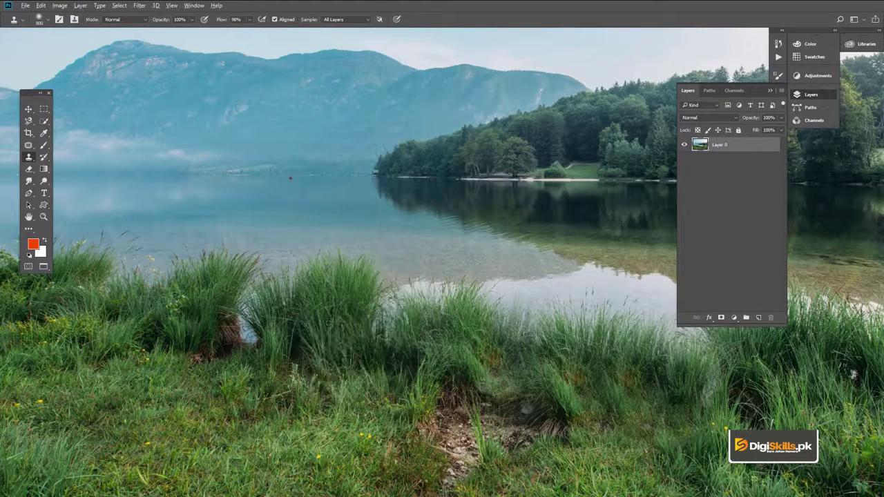
key("ctrl+z")
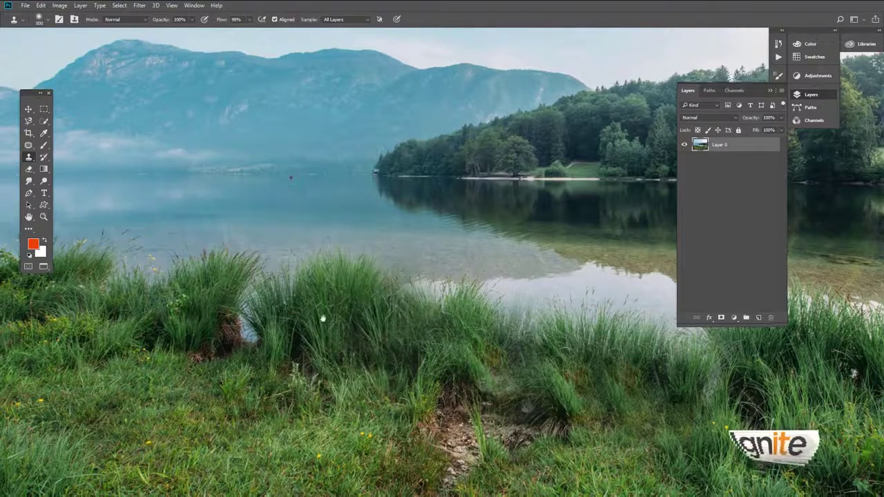
Step: Paint darker cloned grass along the left shoreline and over the tall grass clump
left_click_drag(381, 318, 513, 322)
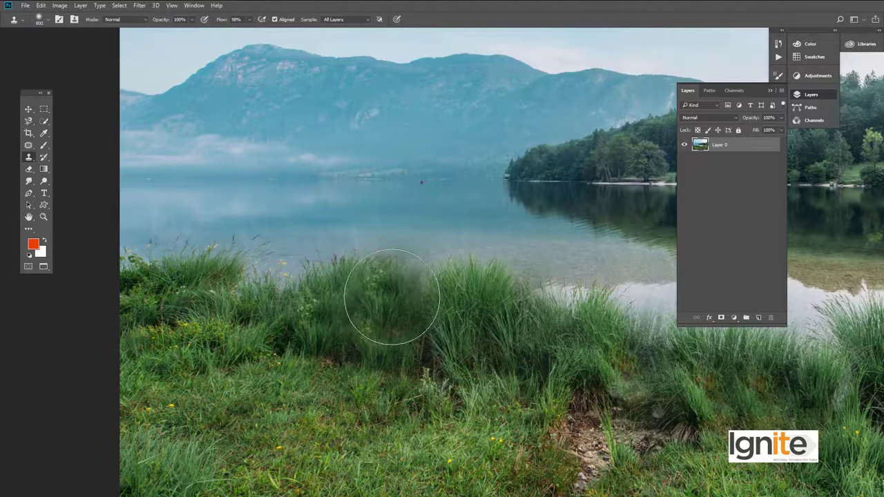
left_click_drag(250, 338, 280, 357)
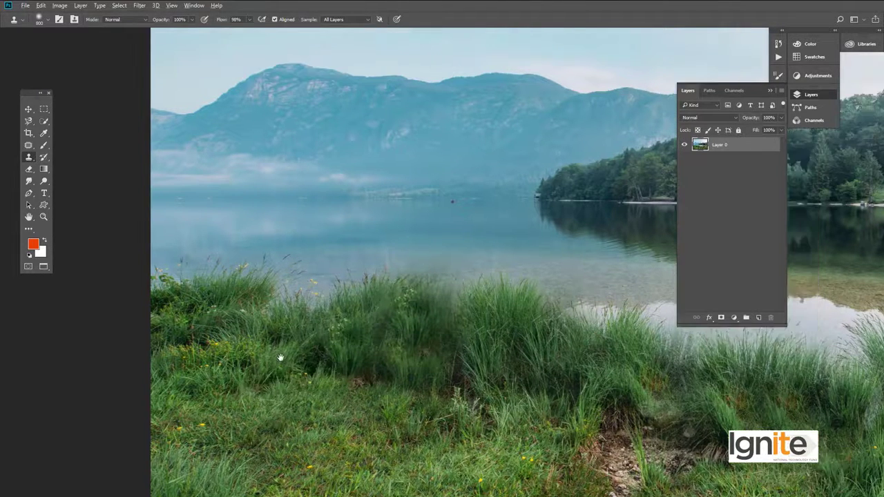
left_click_drag(324, 339, 361, 354)
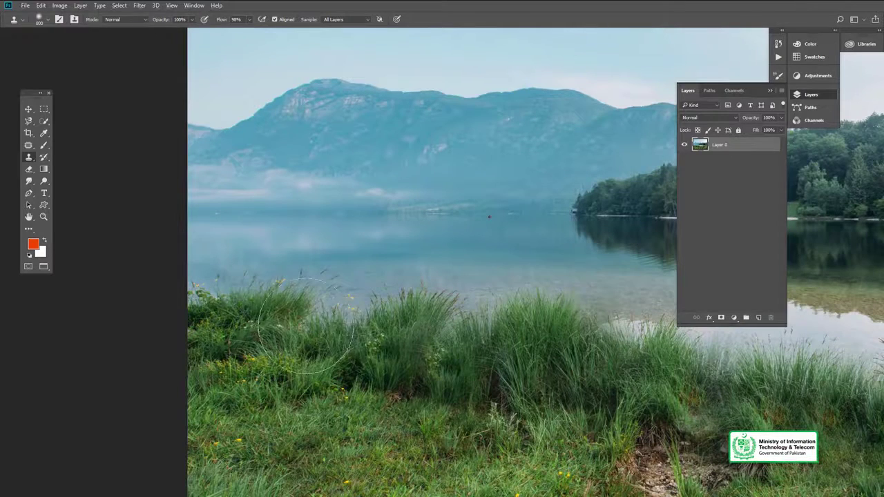
left_click_drag(376, 371, 304, 364)
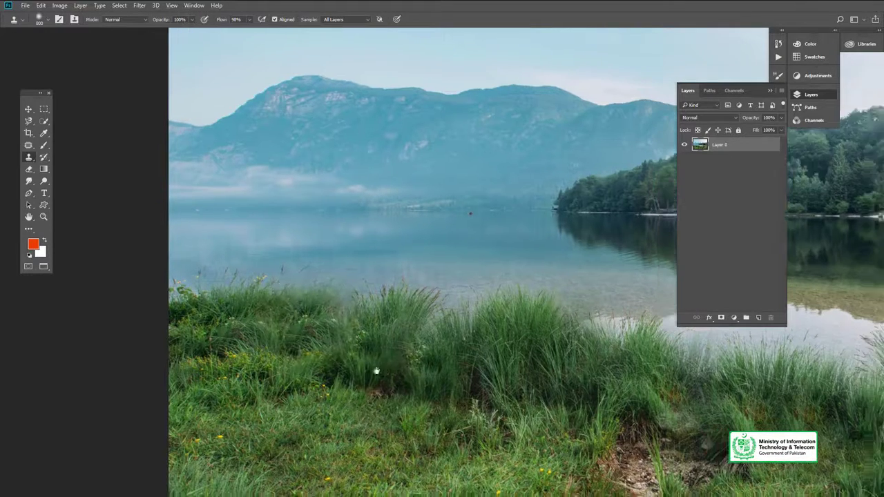
mouse_move(297, 325)
left_mouse_down()
mouse_move(306, 316)
mouse_move(294, 303)
left_mouse_up()
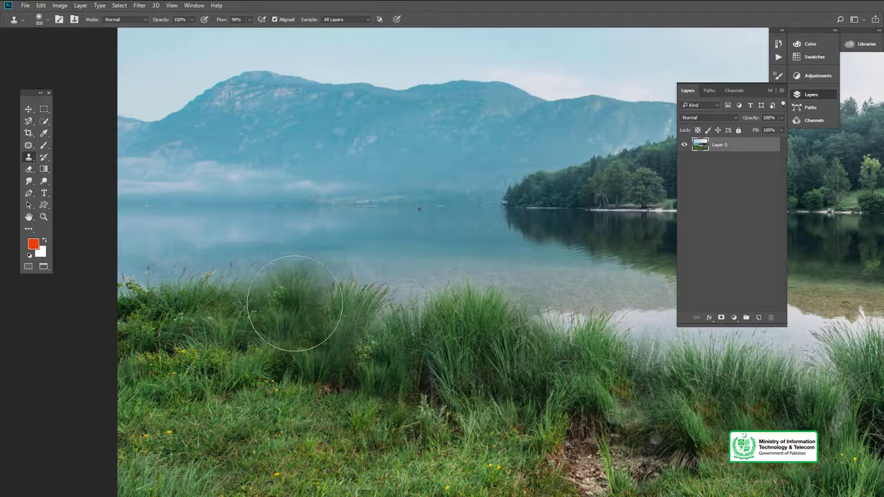
left_click_drag(420, 375, 364, 380)
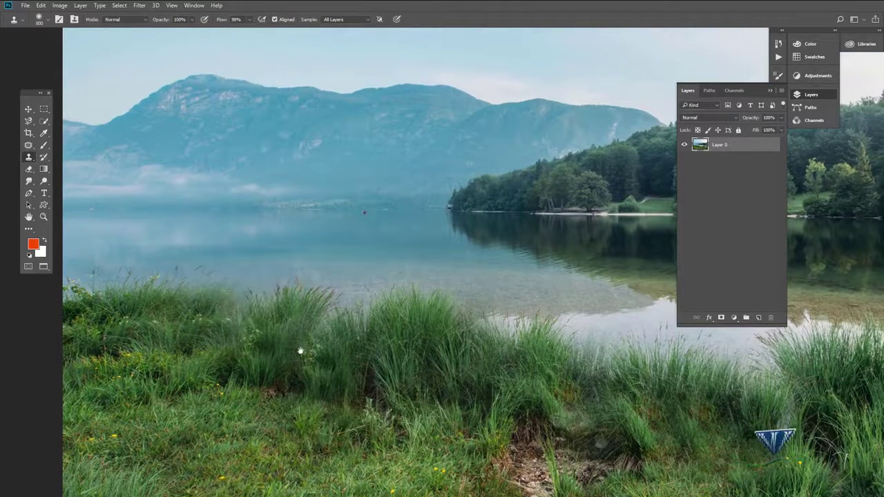
scroll(300, 351, "up", 2)
mouse_move(373, 328)
left_mouse_down()
mouse_move(345, 339)
mouse_move(345, 352)
mouse_move(335, 354)
mouse_move(344, 360)
left_mouse_up()
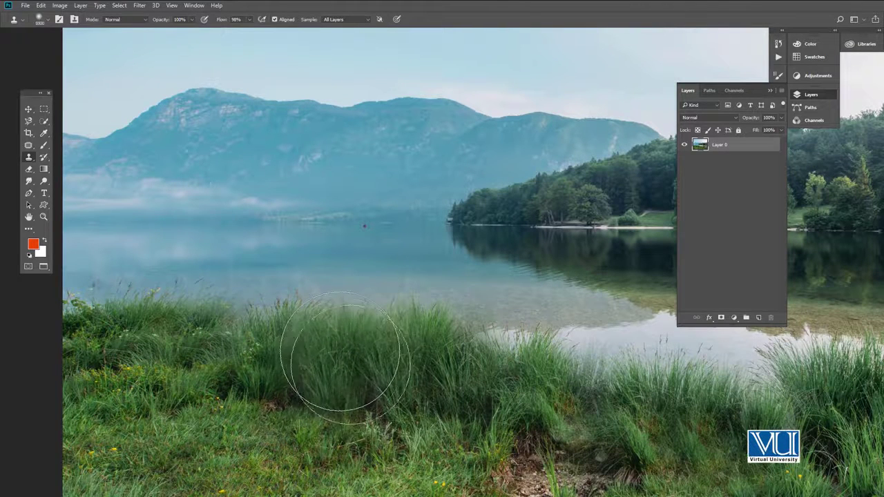
Step: Clone darker grass along the shoreline clump and blend in a soft grass patch
left_click_drag(479, 413, 338, 394)
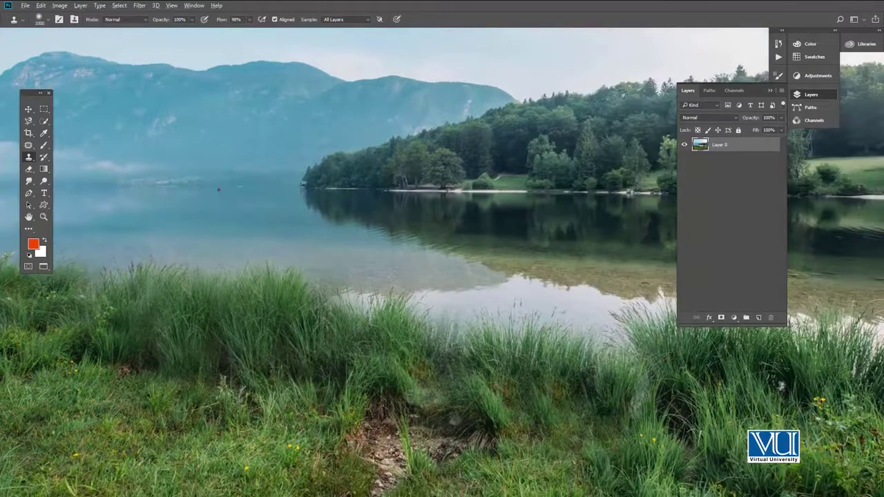
left_click_drag(374, 366, 348, 328)
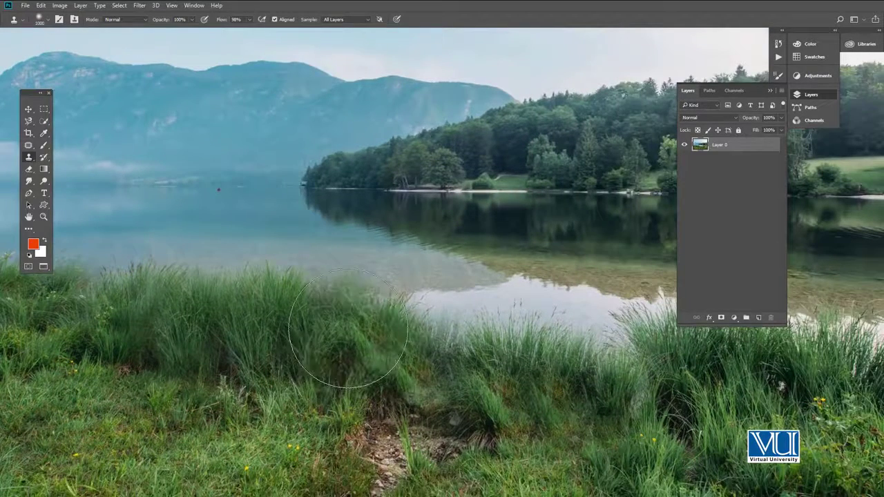
left_click_drag(493, 404, 385, 387)
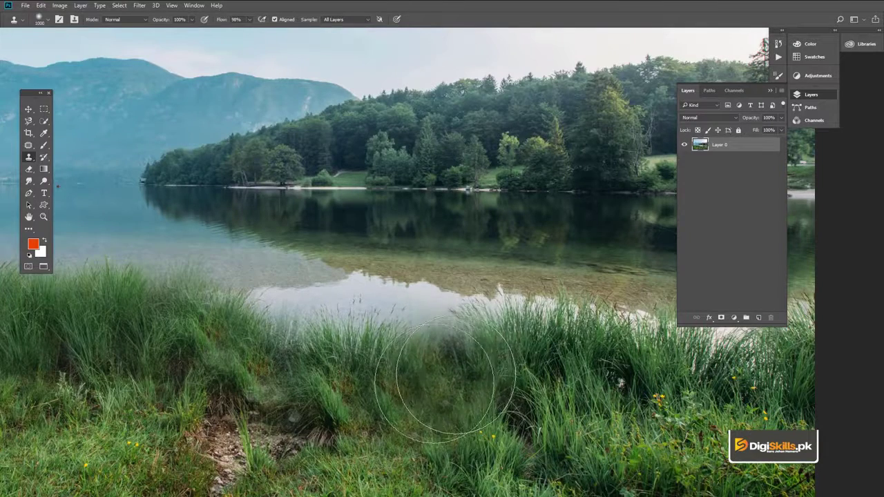
left_click(418, 338)
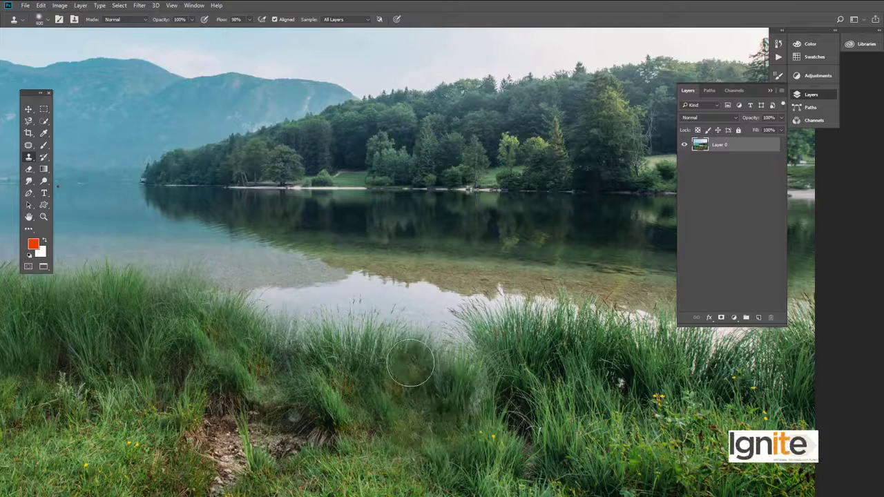
Step: Resize the clone brush and sample a new grass spot as the clone source
key("bracketright")
key("bracketright")
key("bracketright")
key("bracketright")
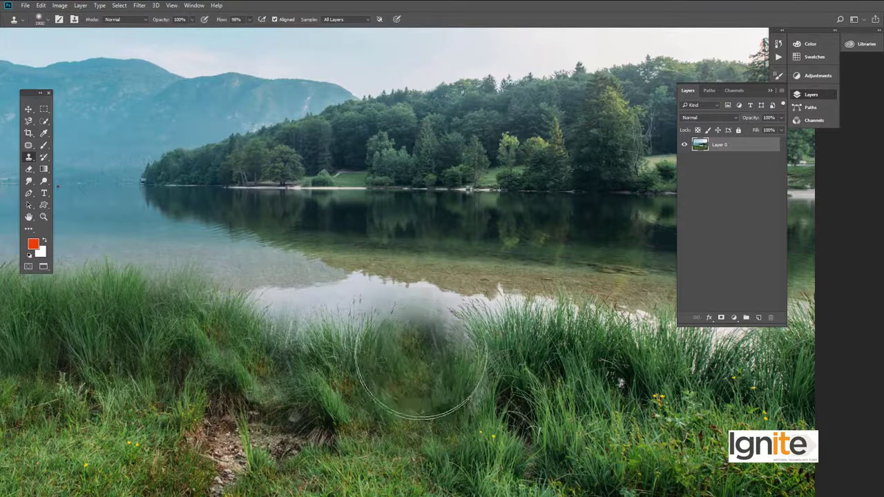
key("bracketright")
key("bracketright")
key("bracketright")
key("bracketright")
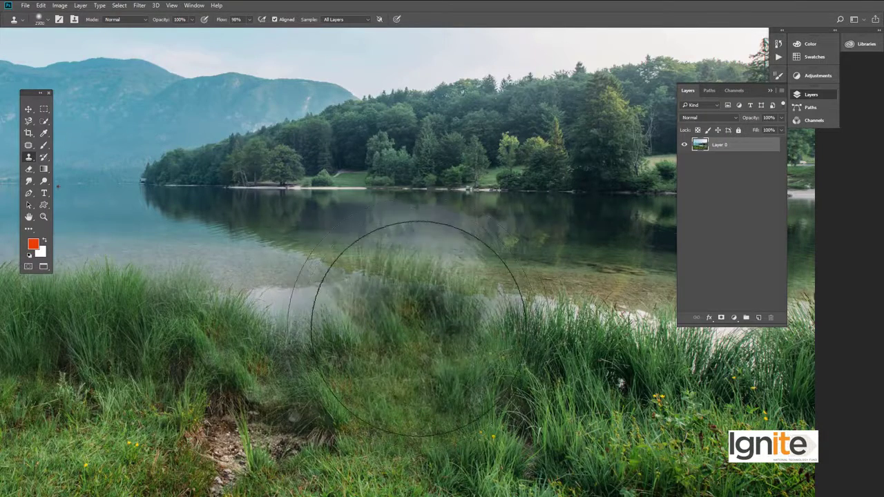
key("bracketleft")
key("bracketleft")
key("bracketleft")
key("bracketleft")
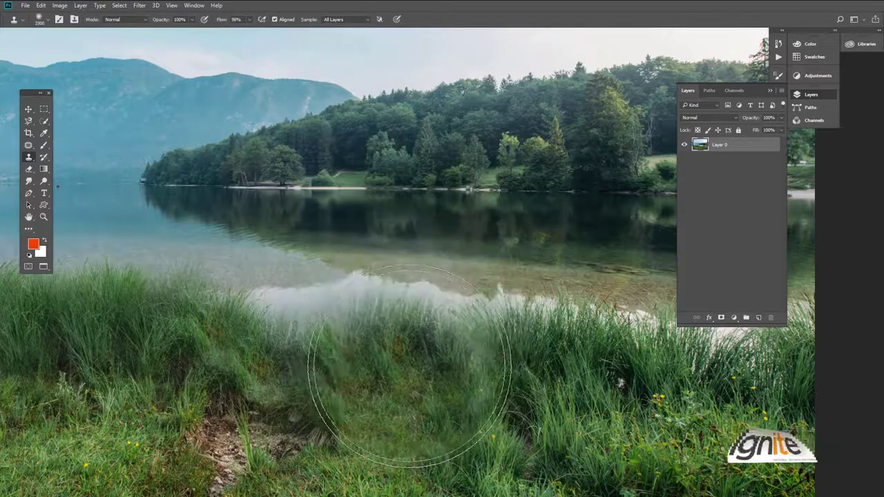
key("bracketleft")
key("bracketleft")
key("bracketleft")
key("bracketleft")
key("bracketleft")
key("bracketleft")
key("bracketleft")
key("bracketleft")
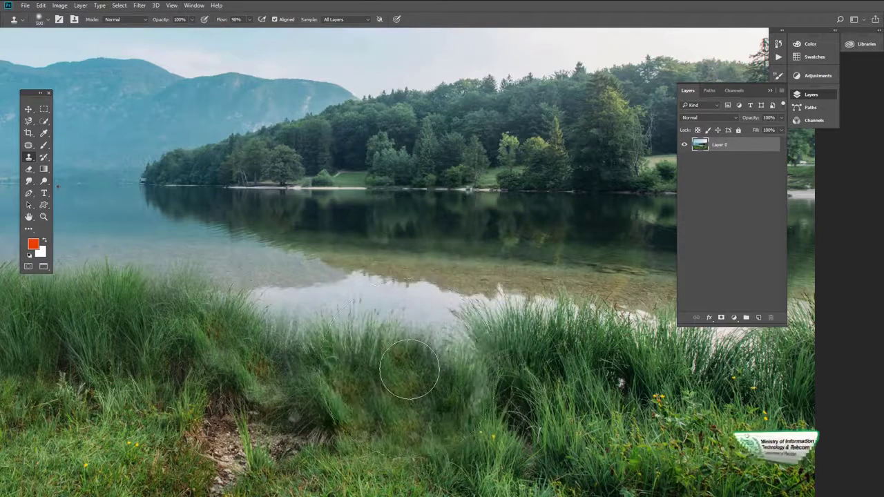
key("bracketright")
key("bracketright")
key("bracketright")
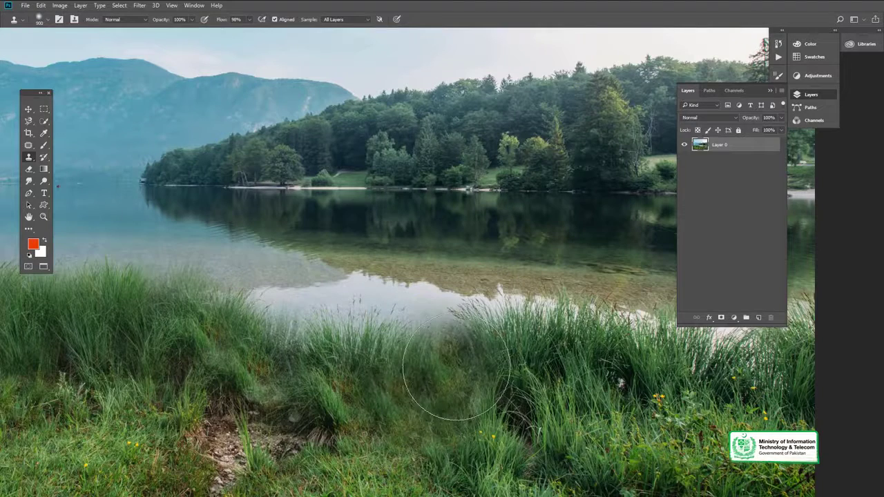
key("alt")
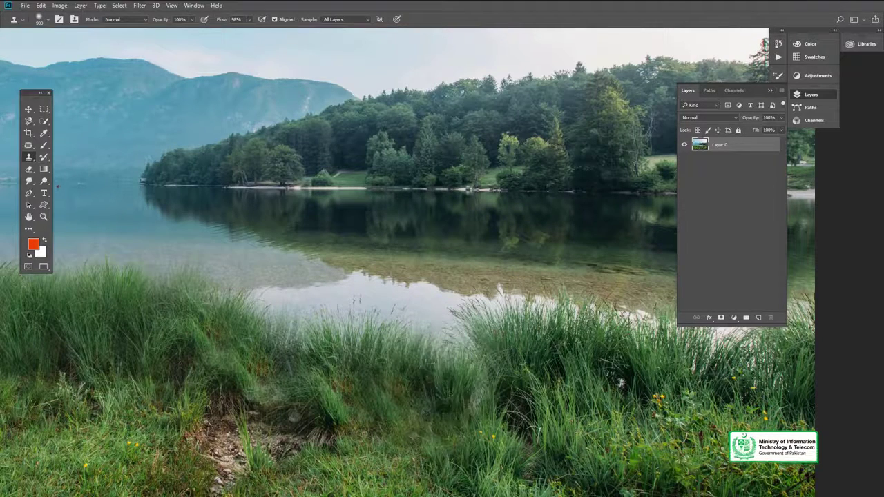
left_click_drag(529, 382, 398, 369)
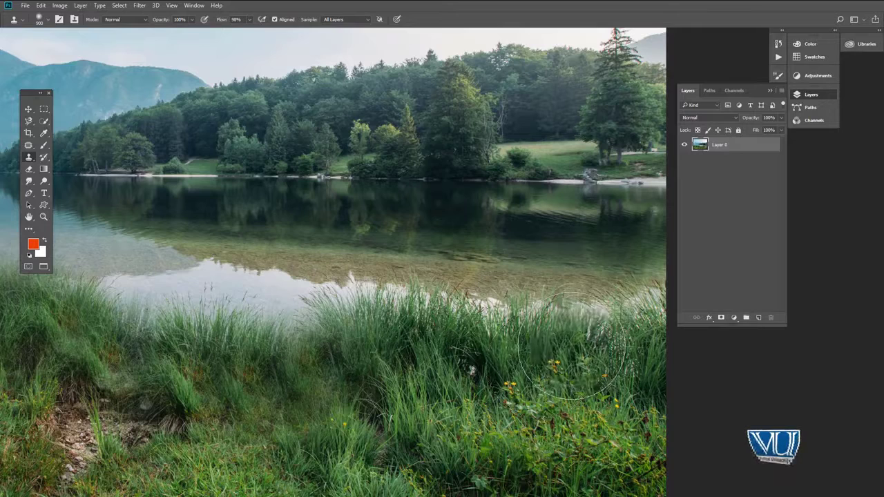
Step: Zoom out to fit the whole lake photo and review the continuous shoreline grass
key("z")
key("ctrl+minus")
key("v")
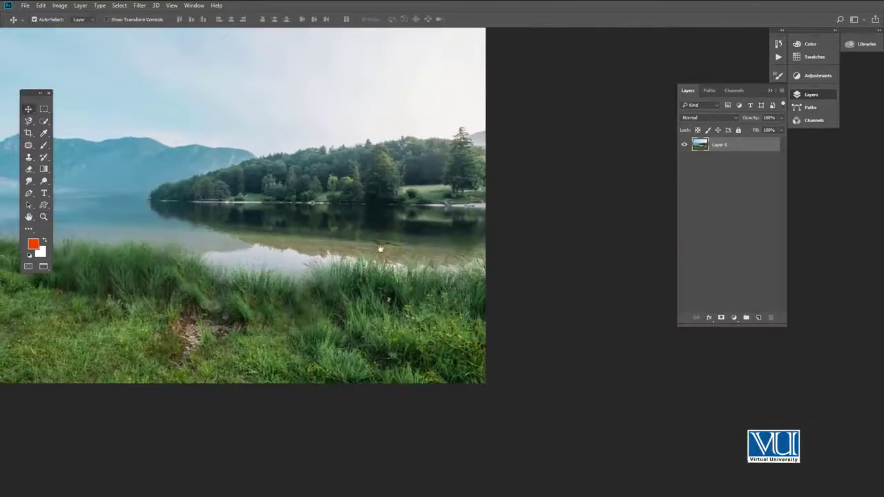
key("ctrl+0")
mouse_move(408, 313)
left_mouse_down()
mouse_move(423, 232)
mouse_move(416, 242)
left_mouse_up()
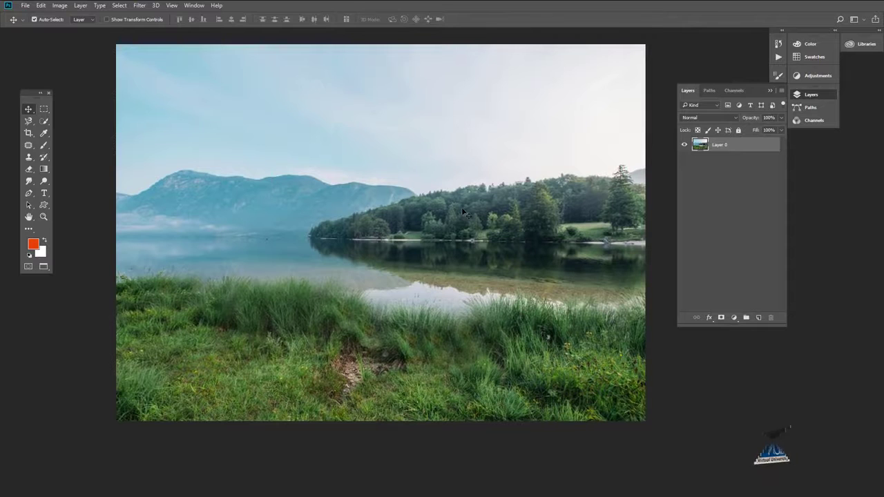
key("z")
left_click_drag(419, 236, 438, 253)
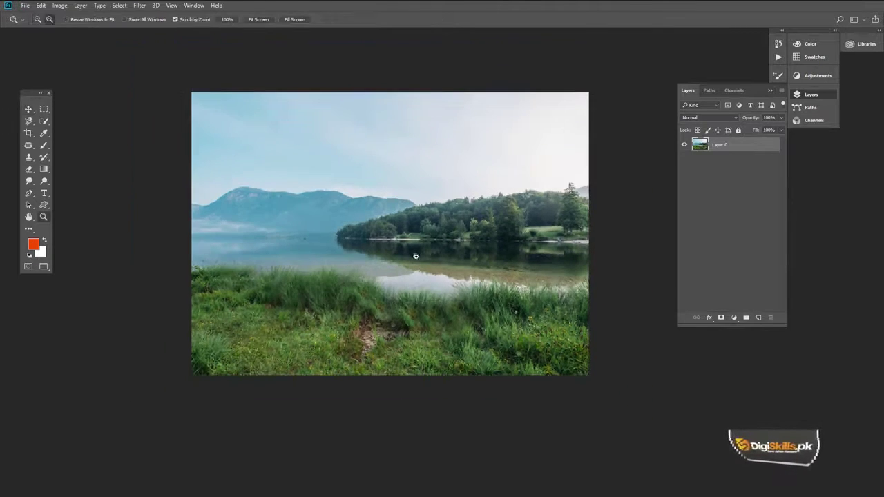
key("v")
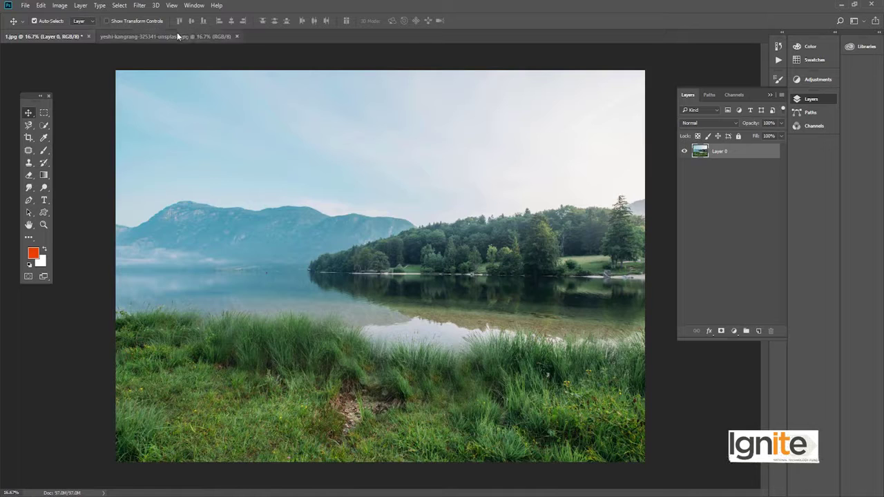
Step: In the night road photo, convert the Background into editable Layer 0
left_click(177, 35)
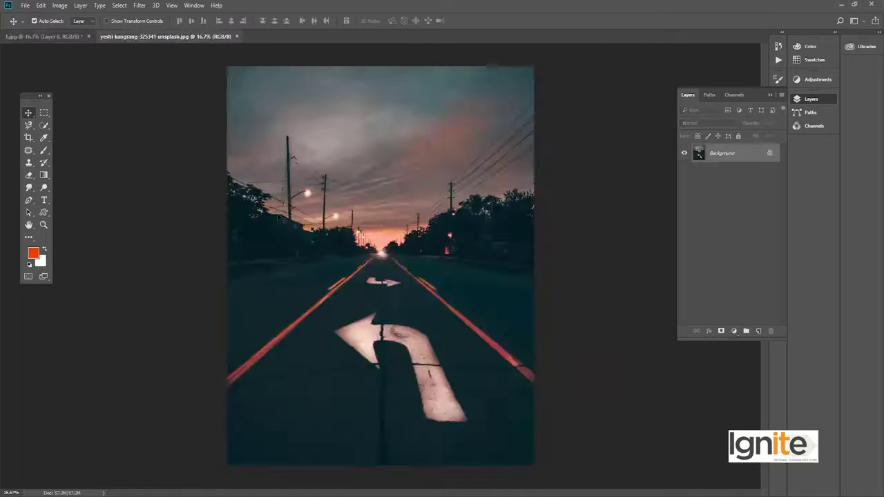
double_click(725, 156)
left_click(560, 135)
Step: Zoom in on the road and pan toward the painted arrows
key("z")
left_click(411, 371)
key("v")
left_click_drag(389, 262, 385, 345)
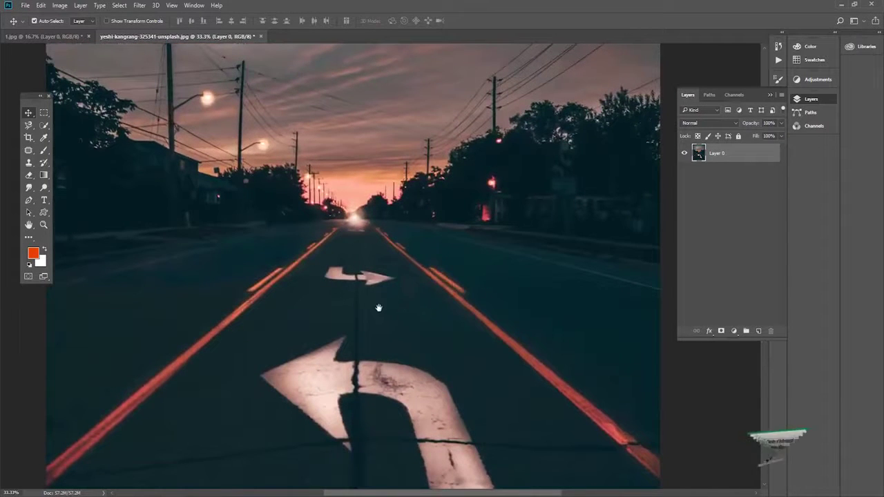
left_click_drag(379, 307, 375, 241)
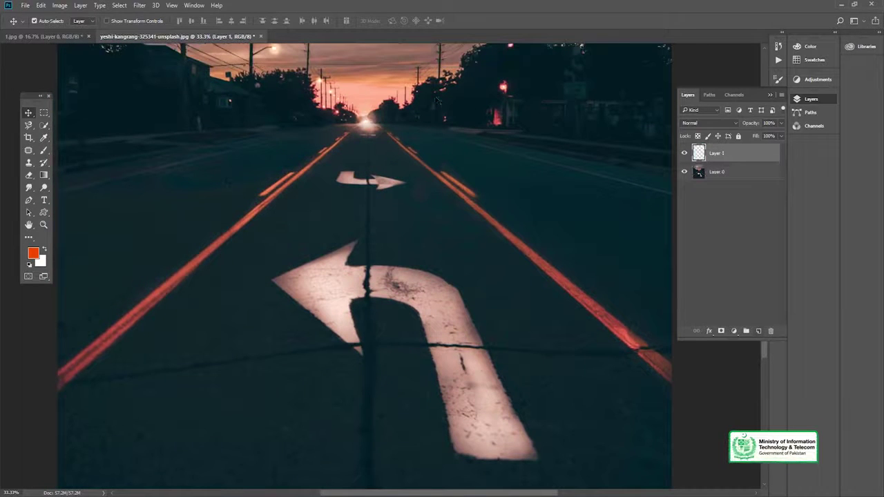
Step: Set the Clone Stamp to sample All Layers with Flow at 47%
key("s")
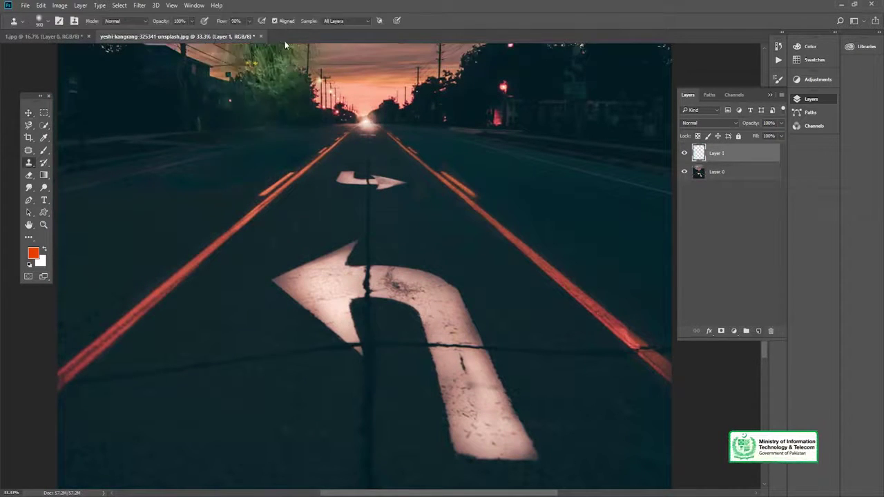
left_click(341, 20)
left_click(343, 21)
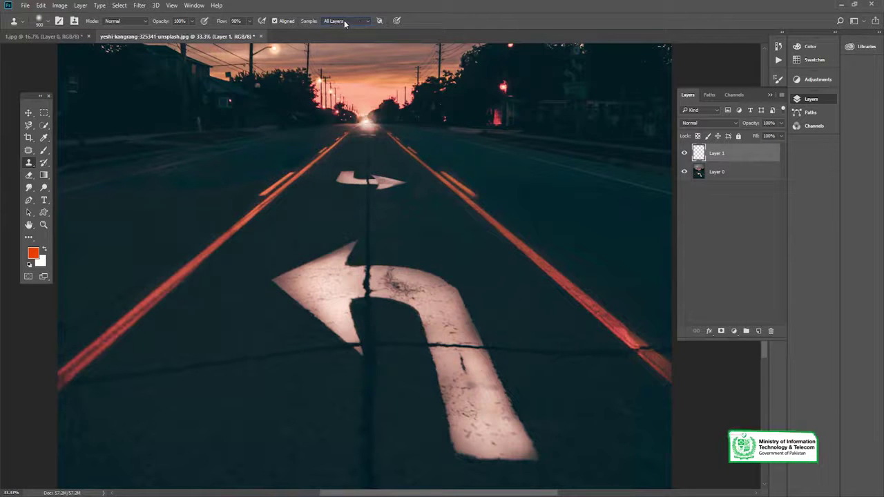
left_click(250, 21)
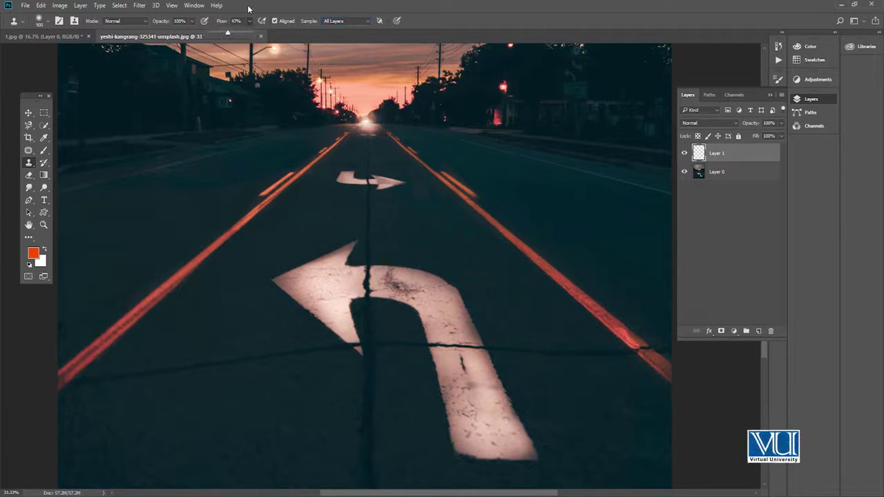
Step: Try painting a cloned grass patch over the big arrow, then undo those strokes
mouse_move(366, 256)
left_mouse_down()
mouse_move(395, 290)
mouse_move(400, 273)
mouse_move(405, 286)
left_mouse_up()
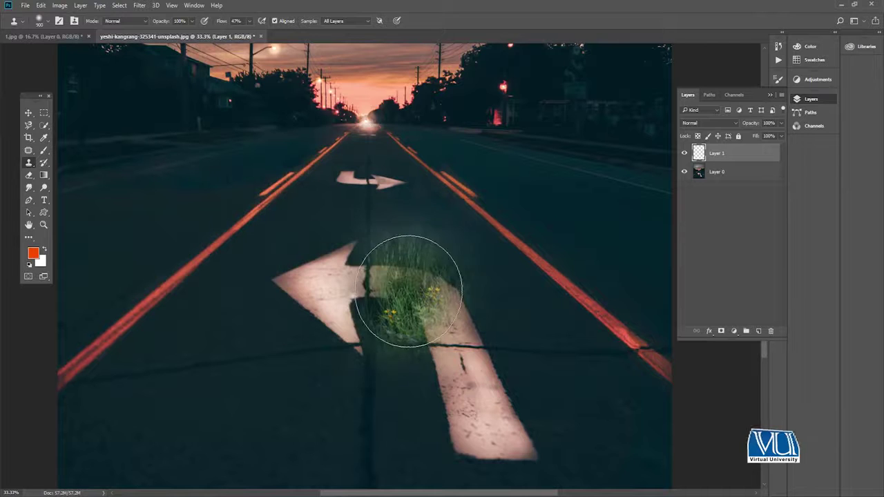
key("]")
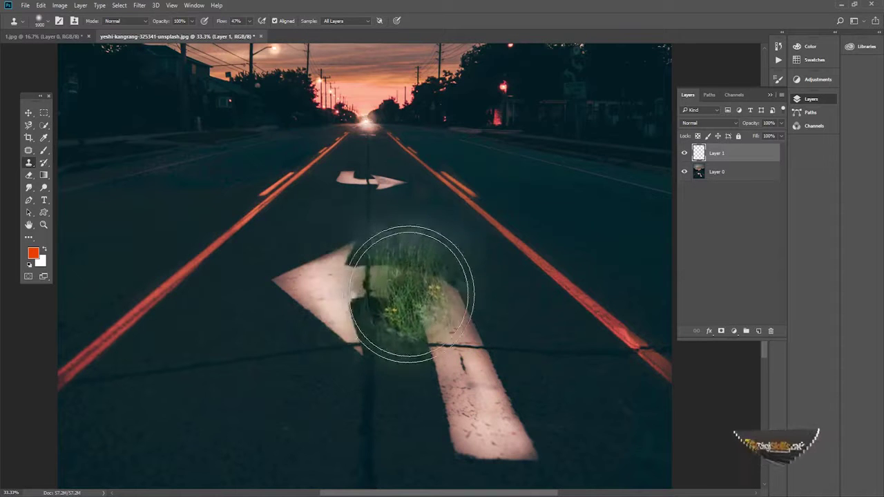
left_click_drag(385, 297, 387, 325)
mouse_move(360, 299)
left_mouse_down()
mouse_move(385, 276)
mouse_move(415, 296)
mouse_move(405, 295)
mouse_move(440, 302)
left_mouse_up()
key("]")
key("]")
key("]")
key("ctrl+alt+z")
key("ctrl+alt+z")
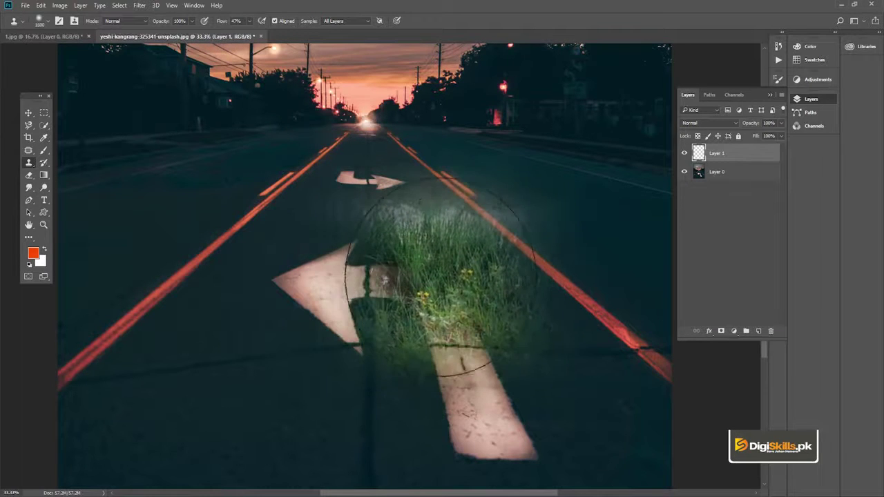
key("[")
key("[")
key("[")
Step: Resize the clone brush, settling at about 500 px
key("]")
key("]")
key("]")
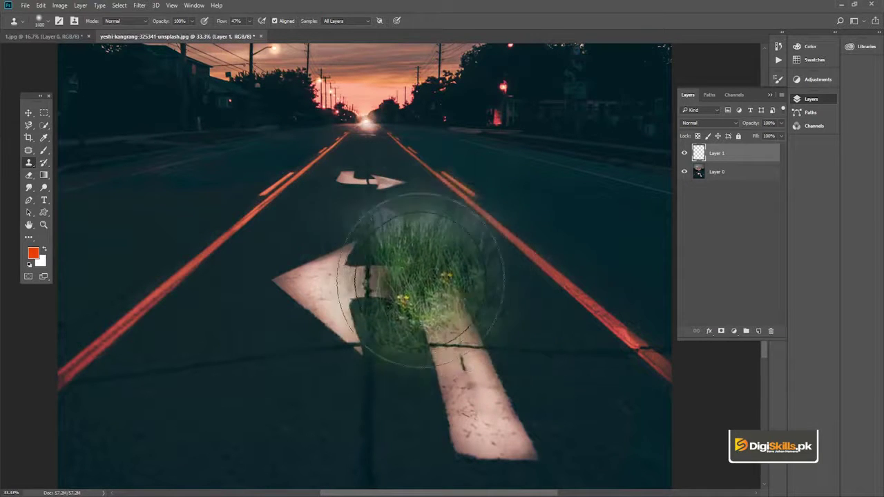
key("bracketleft")
key("bracketleft")
key("bracketleft")
key("bracketleft")
key("bracketleft")
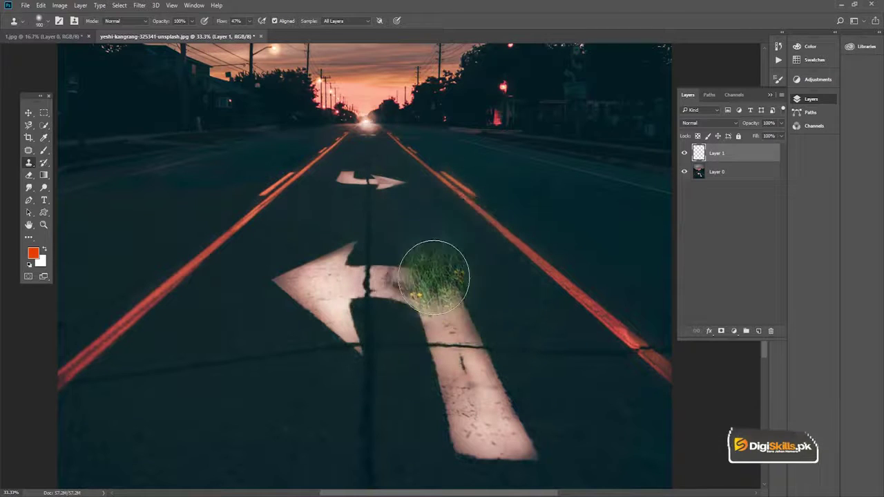
key("bracketleft")
key("bracketleft")
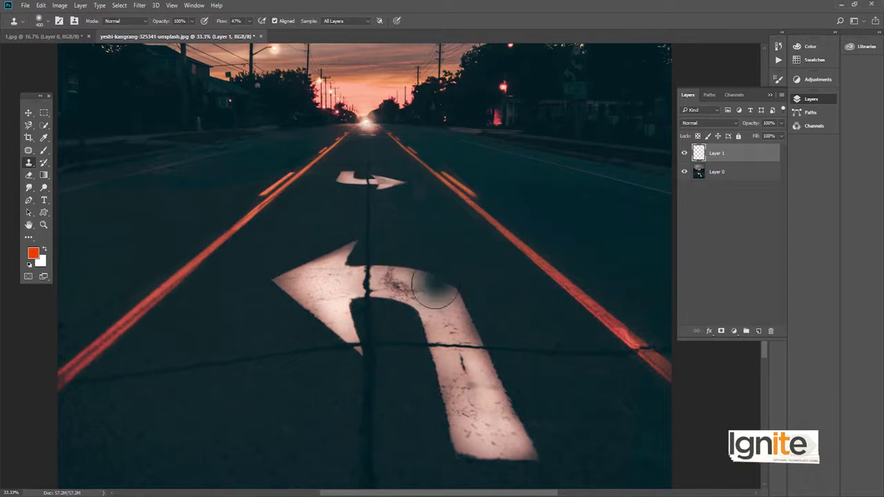
key("bracketright")
key("bracketright")
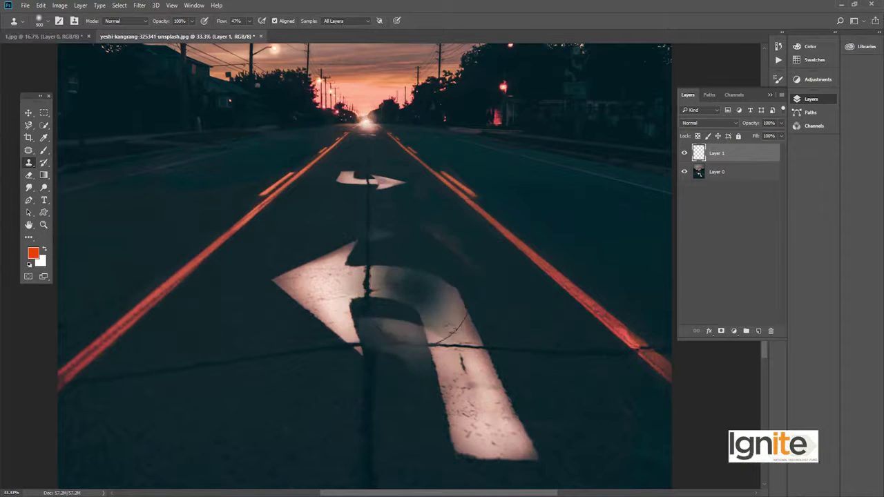
key("bracketright")
key("bracketright")
key("bracketright")
key("bracketright")
key("bracketright")
key("bracketright")
key("bracketleft")
key("bracketleft")
key("bracketleft")
key("bracketleft")
key("bracketleft")
key("bracketleft")
key("bracketleft")
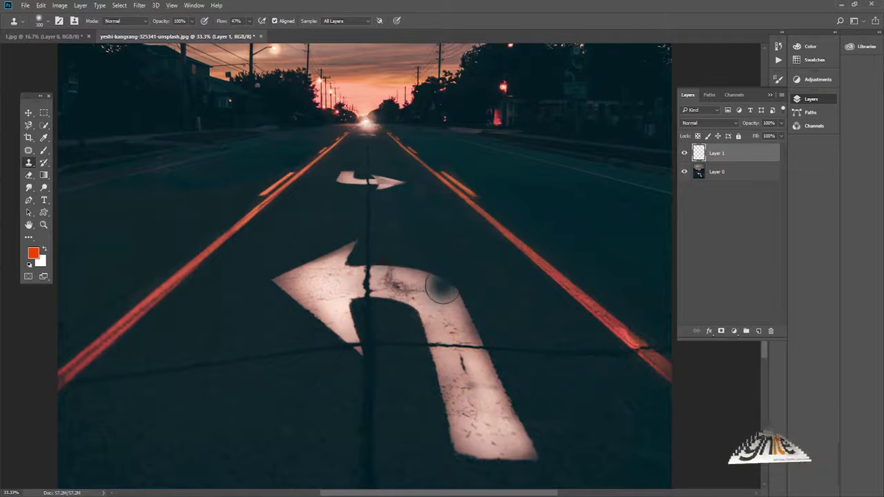
Step: Zoom to 66.7% on the arrow's bend and clone dark asphalt across it
key("z")
left_click(402, 298)
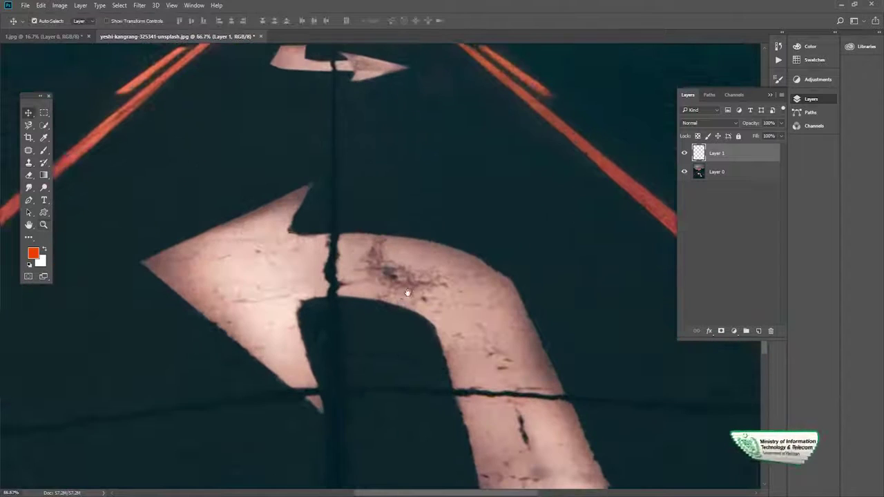
key("v")
key("s")
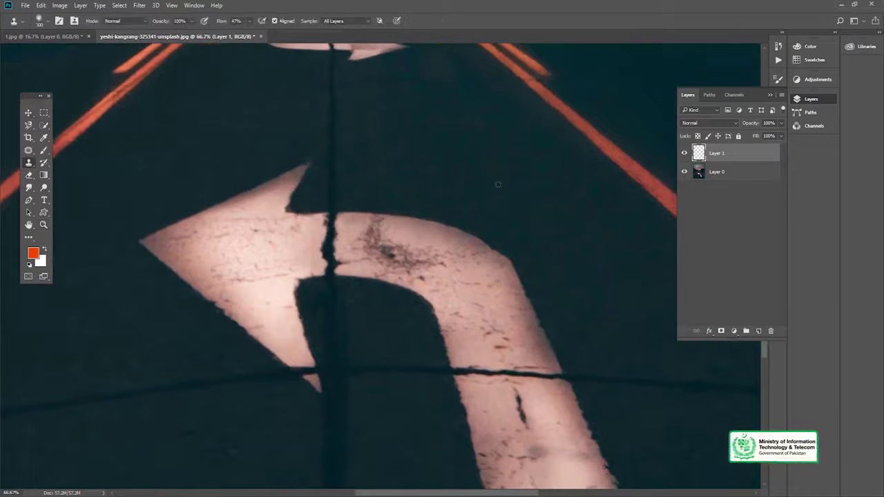
left_click_drag(490, 216, 476, 297)
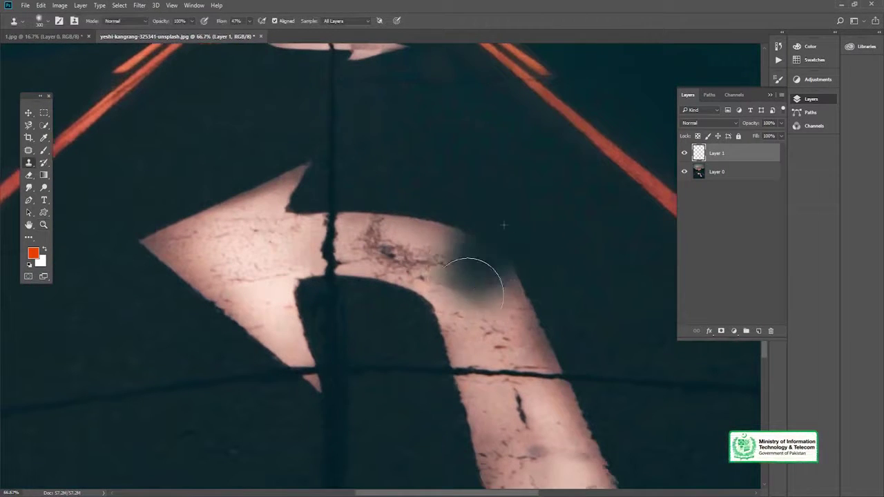
left_click_drag(442, 207, 394, 304)
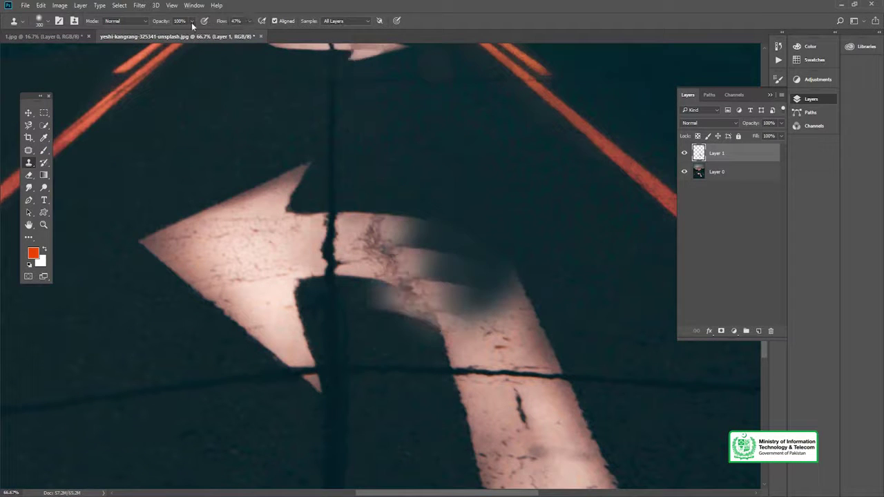
Step: Lower clone opacity to 27% and clone asphalt over the arrow's bend and stem
left_click_drag(169, 34, 162, 36)
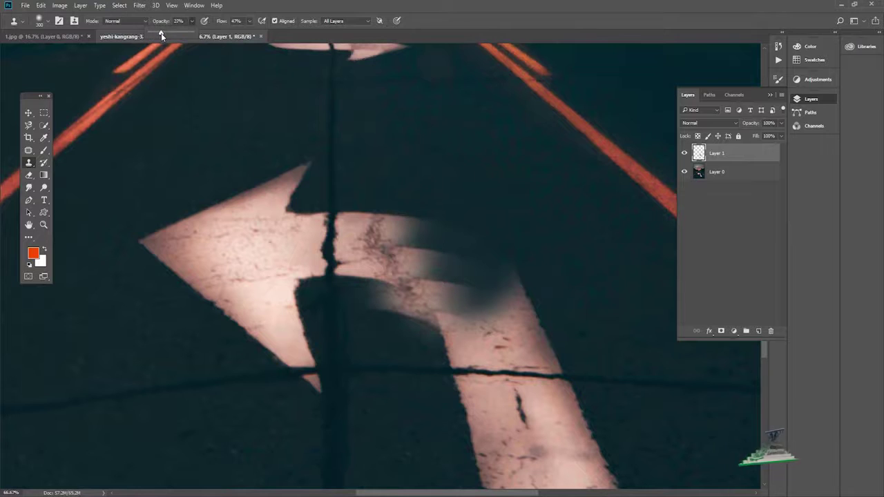
mouse_move(458, 231)
left_mouse_down()
mouse_move(438, 270)
mouse_move(459, 323)
mouse_move(487, 293)
left_mouse_up()
mouse_move(567, 268)
left_mouse_down()
mouse_move(479, 306)
mouse_move(580, 292)
left_mouse_up()
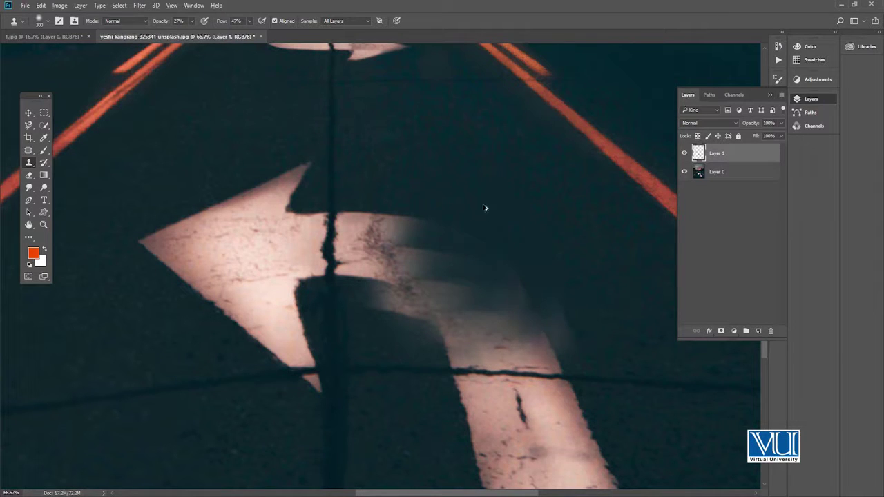
key("ctrl+alt+z")
key("ctrl+alt+z")
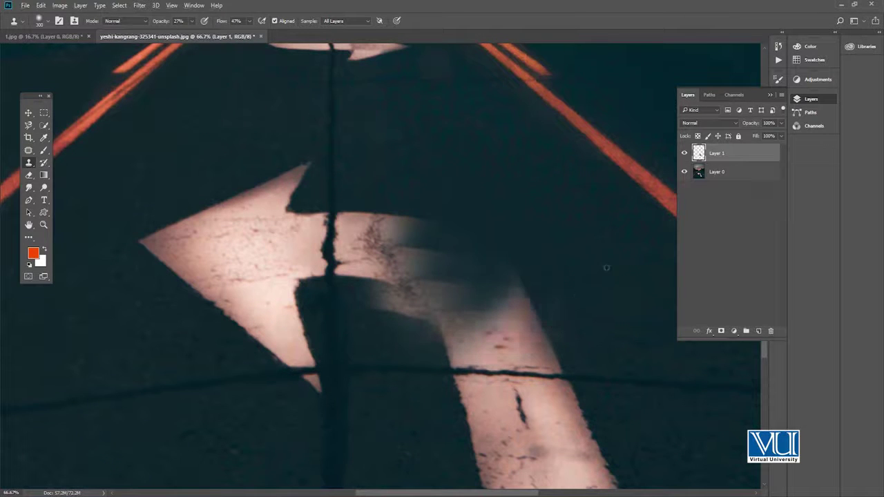
mouse_move(523, 297)
left_mouse_down()
mouse_move(474, 306)
mouse_move(552, 316)
left_mouse_up()
mouse_move(442, 233)
left_mouse_down()
mouse_move(407, 227)
mouse_move(434, 261)
left_mouse_up()
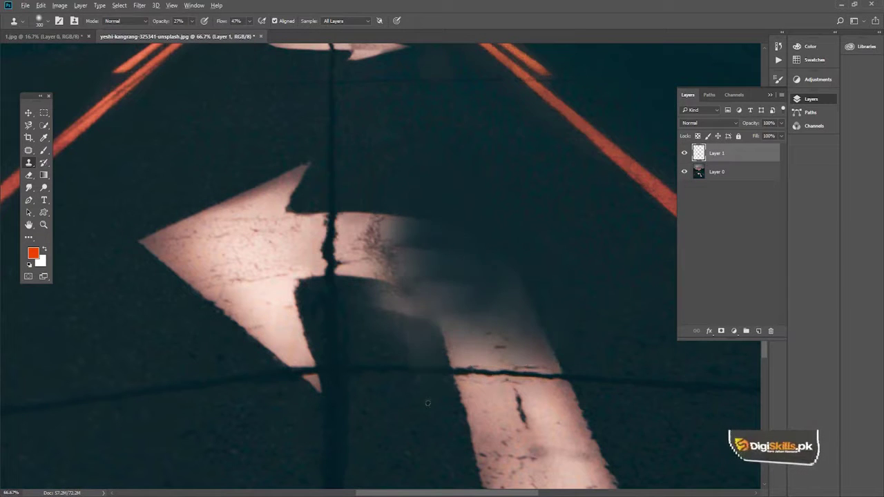
Step: Cover the rest of the arrow stem with asphalt, then raise clone opacity to 40%
left_click_drag(360, 126, 409, 126)
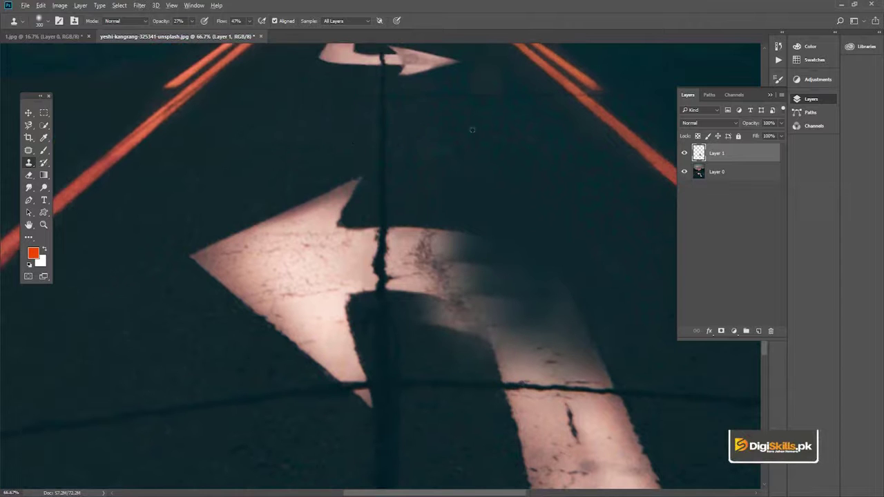
mouse_move(466, 205)
left_mouse_down()
mouse_move(470, 280)
mouse_move(430, 267)
mouse_move(448, 306)
mouse_move(485, 232)
left_mouse_up()
mouse_move(496, 277)
left_mouse_down()
mouse_move(467, 332)
mouse_move(438, 306)
mouse_move(444, 320)
mouse_move(460, 297)
mouse_move(489, 326)
left_mouse_up()
mouse_move(452, 253)
left_mouse_down()
mouse_move(426, 283)
mouse_move(423, 272)
mouse_move(462, 228)
left_mouse_up()
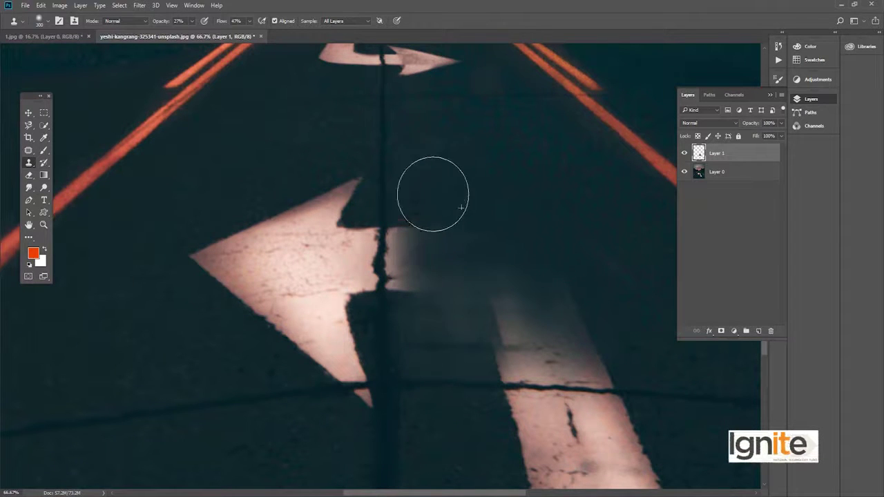
left_click_drag(548, 244, 467, 189)
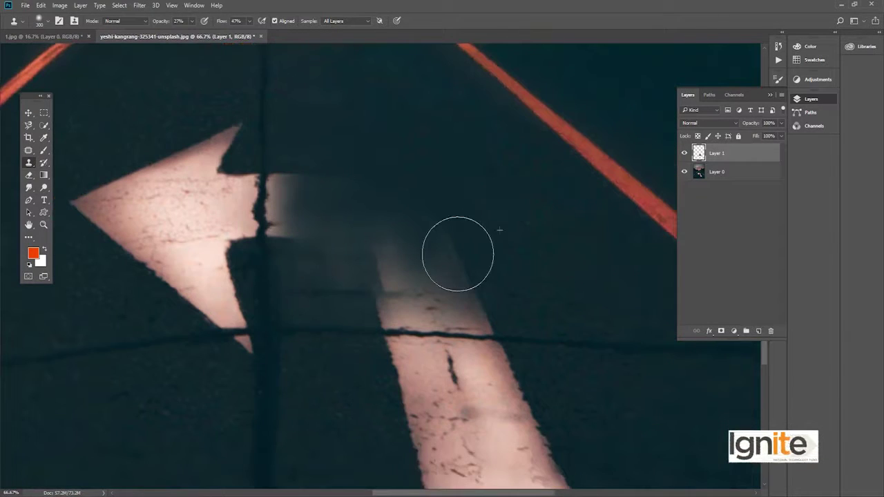
mouse_move(456, 269)
left_mouse_down()
mouse_move(448, 296)
mouse_move(424, 286)
mouse_move(545, 288)
left_mouse_up()
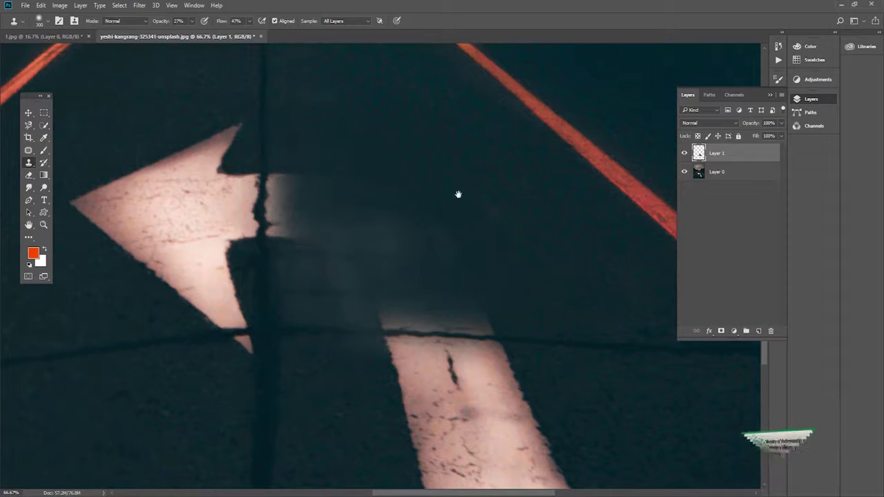
left_click_drag(458, 195, 551, 251)
left_click_drag(193, 33, 197, 35)
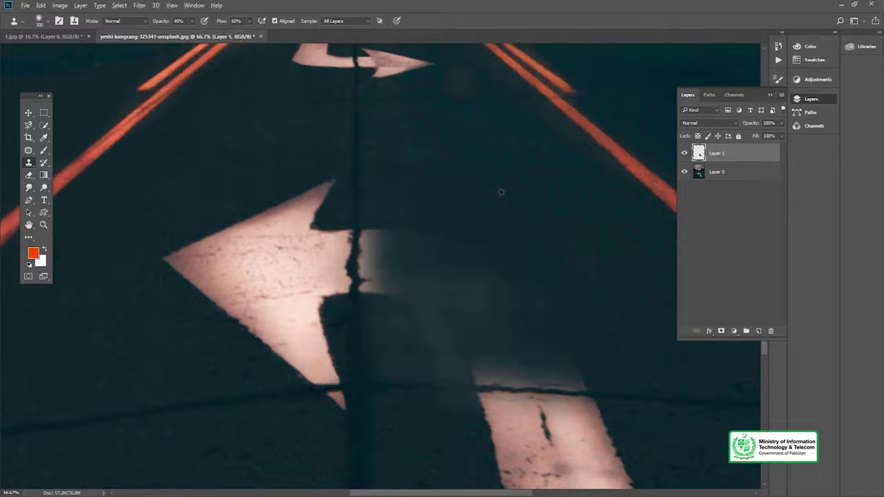
Step: Darken the light smears below the arrow and beside the crack
mouse_move(602, 341)
left_mouse_down()
mouse_move(532, 355)
mouse_move(602, 345)
mouse_move(571, 281)
left_mouse_up()
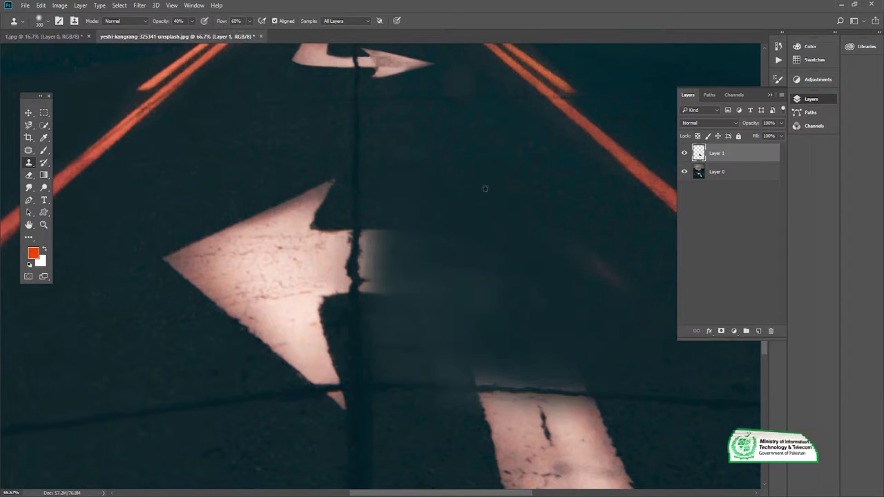
left_click_drag(449, 310, 380, 266)
mouse_move(375, 177)
left_mouse_down()
mouse_move(359, 243)
mouse_move(405, 211)
left_mouse_up()
Step: Clone asphalt over the arrowhead's tip, upper edges and leftover pink glow
left_click_drag(326, 144, 232, 320)
left_click_drag(185, 275, 232, 282)
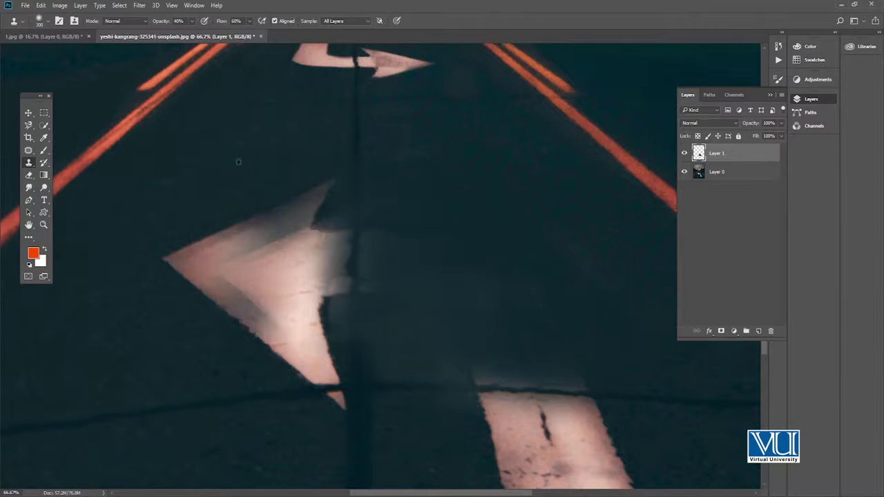
mouse_move(213, 210)
left_mouse_down()
mouse_move(259, 209)
mouse_move(198, 269)
mouse_move(243, 326)
left_mouse_up()
mouse_move(267, 256)
left_mouse_down()
mouse_move(273, 278)
mouse_move(231, 325)
left_mouse_up()
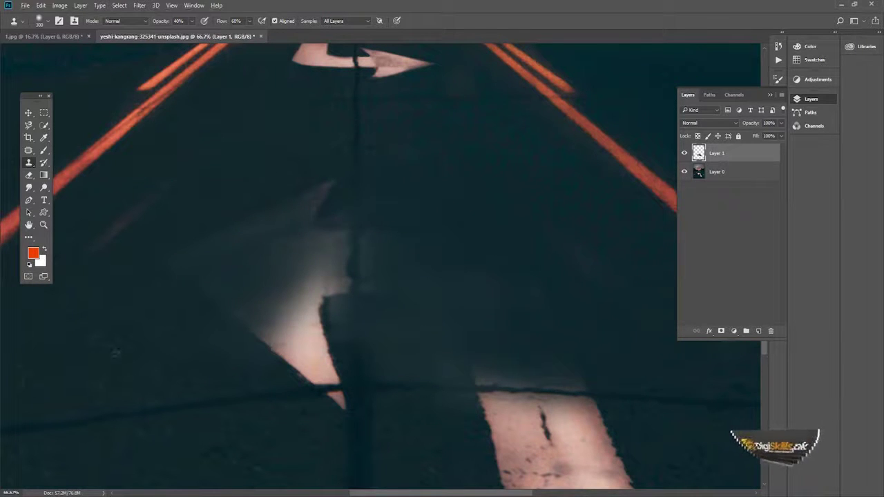
left_click_drag(279, 292, 278, 343)
mouse_move(312, 180)
left_mouse_down()
mouse_move(266, 311)
mouse_move(318, 331)
left_mouse_up()
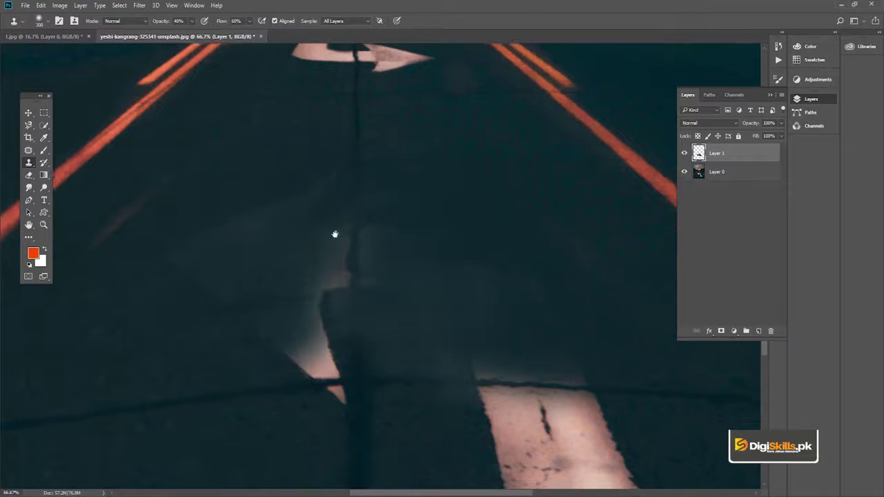
scroll(335, 237, "down", 3)
Step: Paint over the leftover glow at the old arrowhead and along the crack
mouse_move(302, 273)
left_mouse_down()
mouse_move(322, 256)
mouse_move(318, 340)
left_mouse_up()
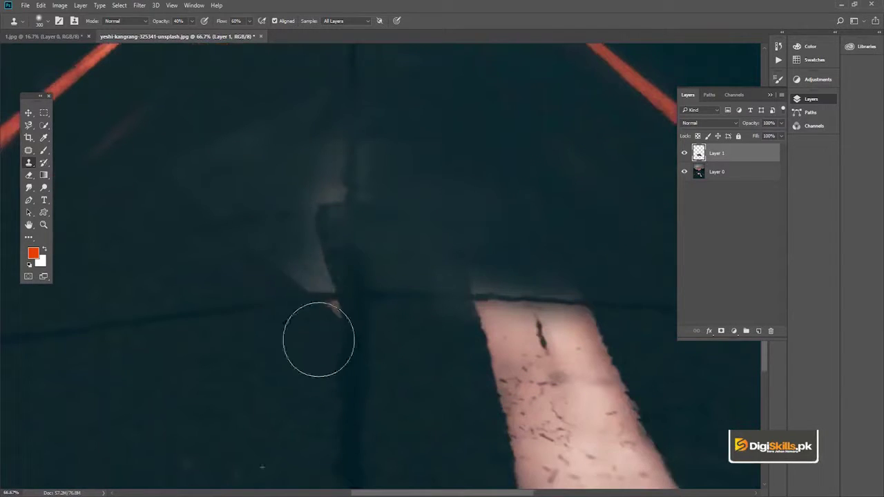
left_click_drag(335, 194, 334, 250)
mouse_move(299, 296)
left_mouse_down()
mouse_move(316, 188)
mouse_move(292, 193)
left_mouse_up()
Step: Soften the top of the remaining pink stem with cloned asphalt, undoing the bad strokes
left_click_drag(257, 358, 338, 495)
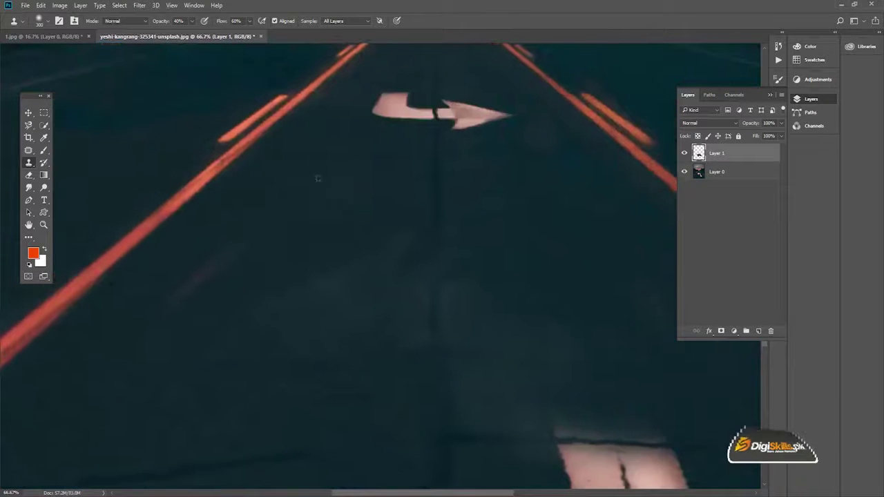
left_click_drag(298, 322, 300, 256)
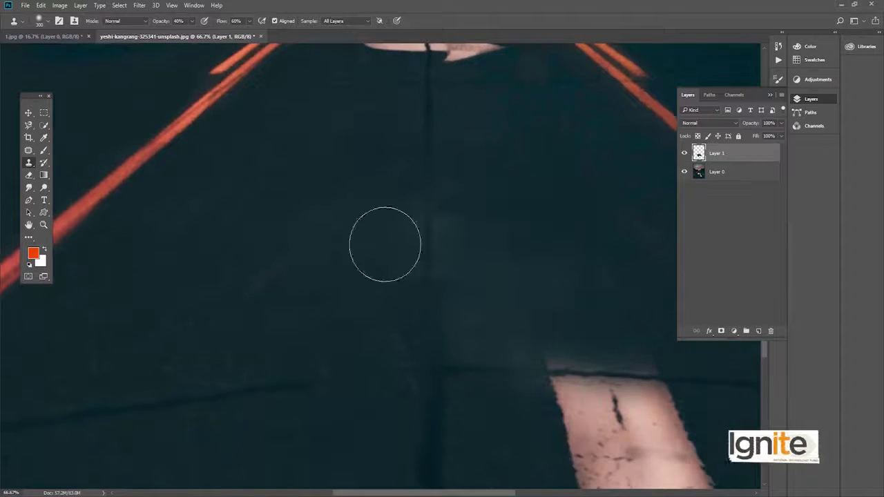
left_click_drag(384, 247, 193, 228)
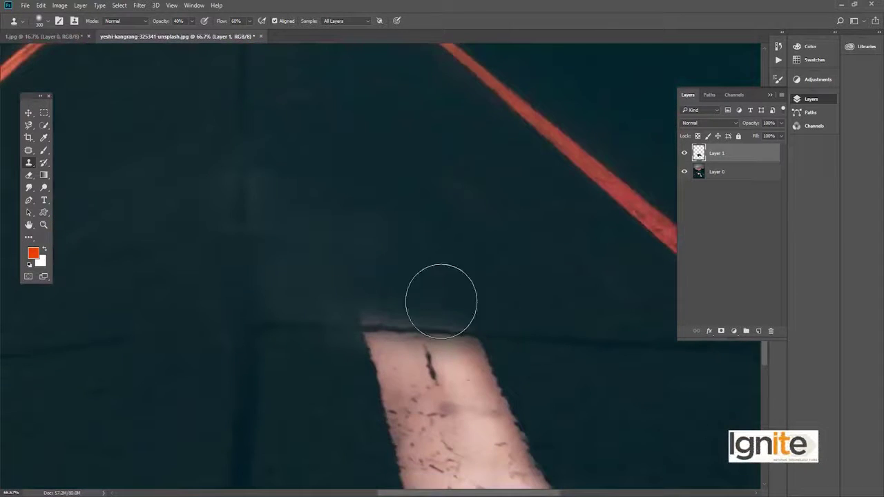
left_click_drag(547, 337, 517, 264)
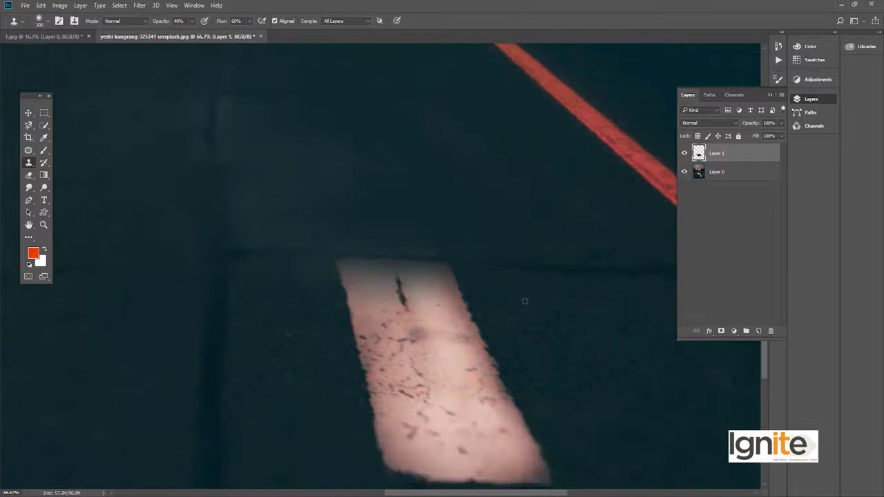
mouse_move(587, 295)
left_mouse_down()
mouse_move(414, 257)
mouse_move(454, 252)
mouse_move(463, 257)
mouse_move(319, 294)
mouse_move(339, 306)
mouse_move(375, 276)
mouse_move(455, 324)
mouse_move(319, 311)
mouse_move(455, 303)
left_mouse_up()
left_click(455, 172, "alt")
key("ctrl+alt+z")
key("ctrl+alt+z")
mouse_move(343, 308)
left_mouse_down()
mouse_move(405, 236)
mouse_move(243, 266)
mouse_move(270, 203)
left_mouse_up()
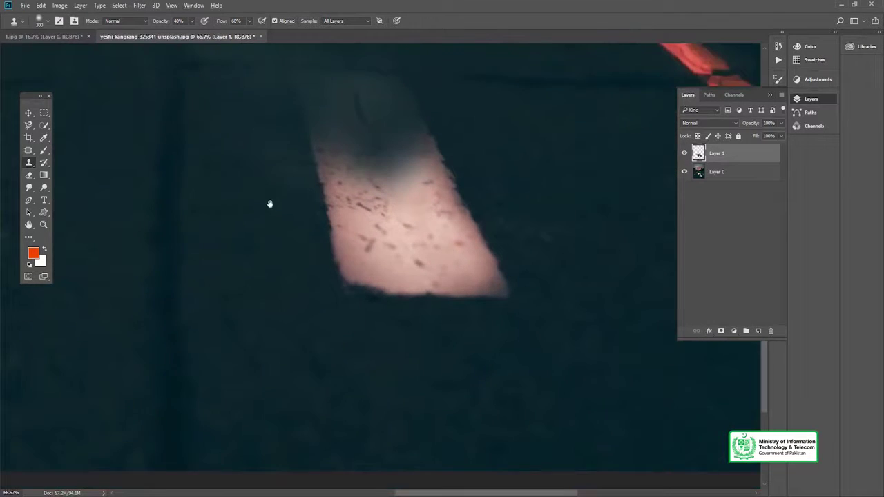
Step: Zoom in on the remaining pink marking of the arrow
key("z")
left_click(496, 309, "alt")
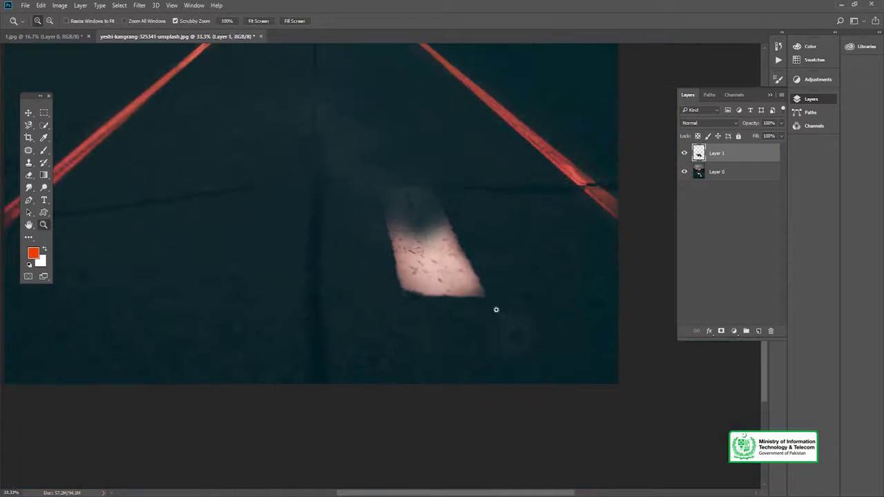
left_click(433, 216)
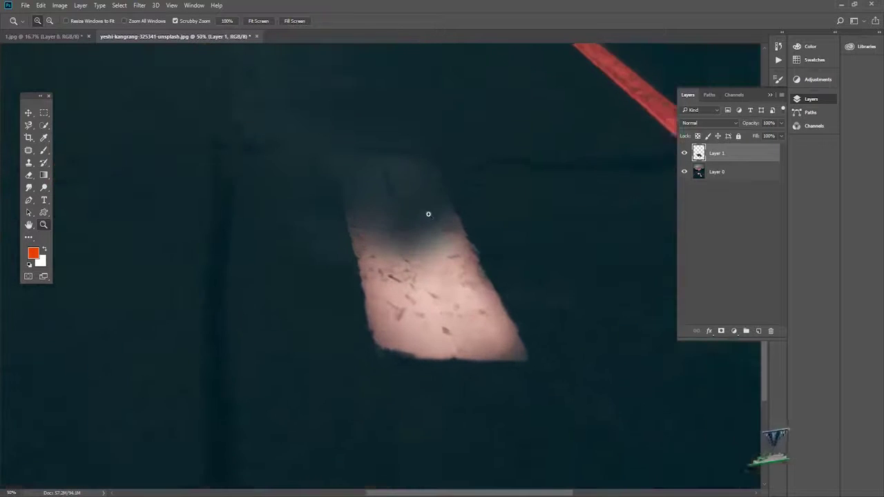
key("v")
scroll(428, 239, "down", 1)
Step: Clone asphalt over the last pink marking, then zoom out to the whole photo
key("s")
mouse_move(364, 237)
left_mouse_down()
mouse_move(401, 203)
mouse_move(400, 256)
mouse_move(422, 294)
mouse_move(412, 292)
mouse_move(433, 300)
mouse_move(449, 365)
mouse_move(527, 280)
left_mouse_up()
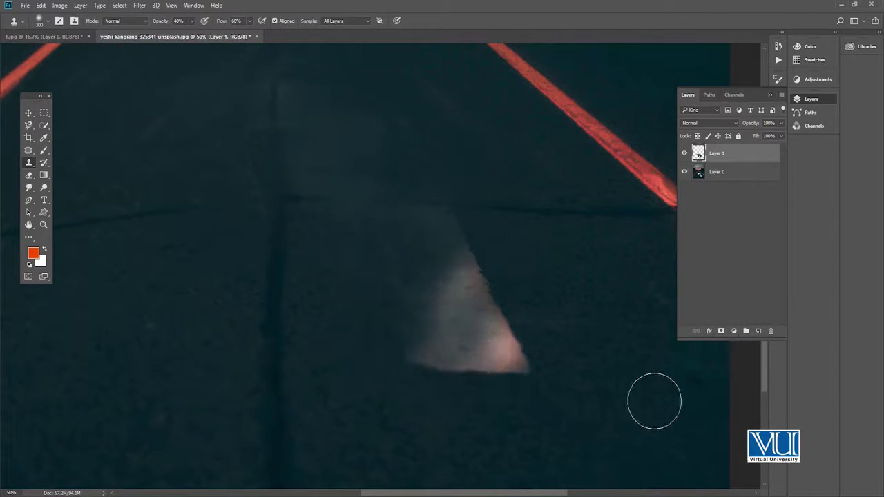
mouse_move(500, 253)
left_mouse_down()
mouse_move(493, 276)
mouse_move(488, 259)
mouse_move(547, 292)
mouse_move(534, 262)
left_mouse_up()
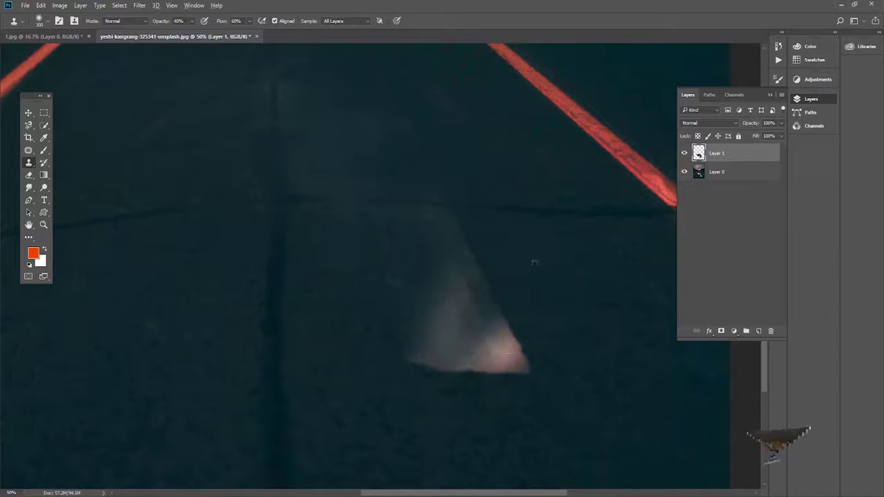
mouse_move(501, 342)
left_mouse_down()
mouse_move(515, 349)
mouse_move(511, 367)
mouse_move(427, 350)
left_mouse_up()
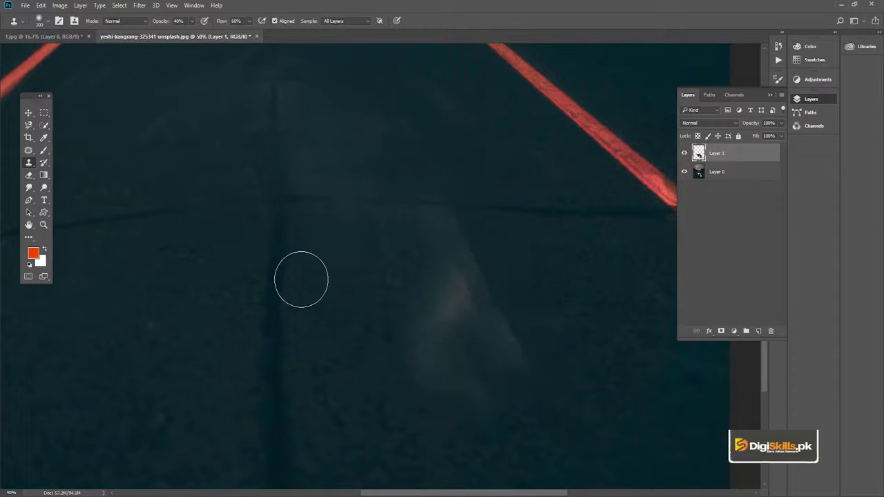
left_click_drag(413, 304, 443, 297)
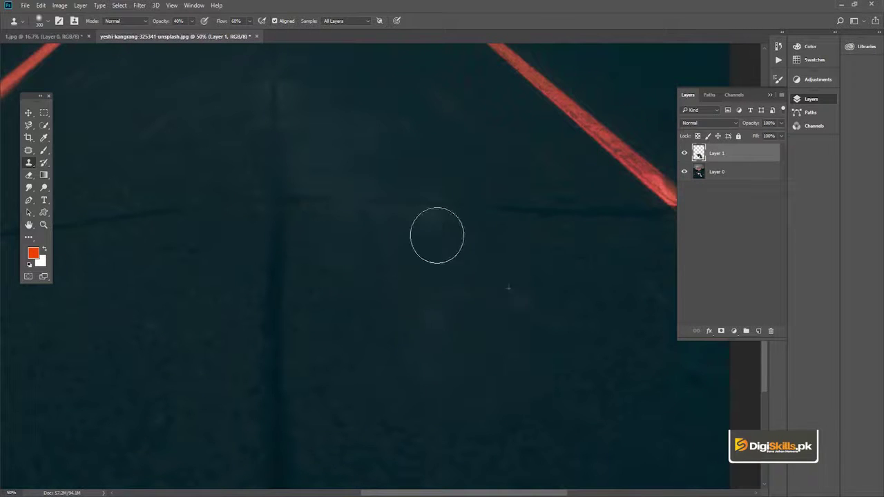
left_click_drag(423, 173, 460, 221)
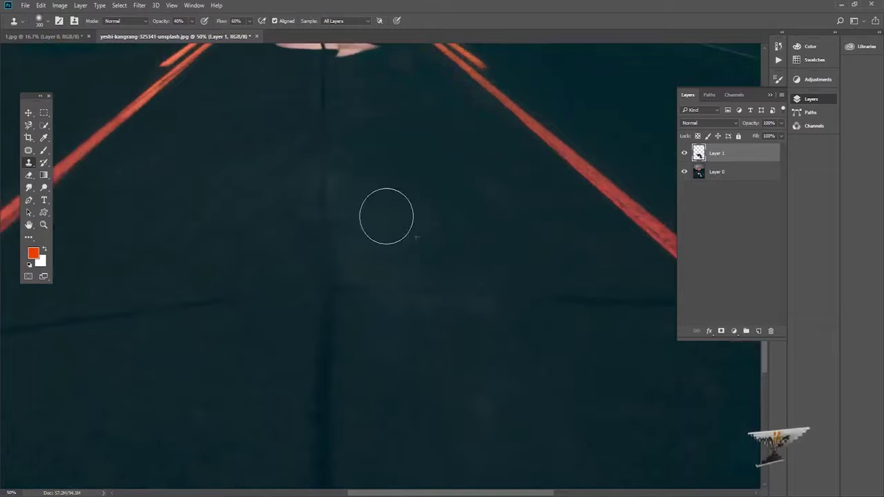
key("z")
left_click(328, 251, "alt")
Step: Frame the cleaned road at about 25% zoom and start saving under a new name
left_click(340, 258, "alt")
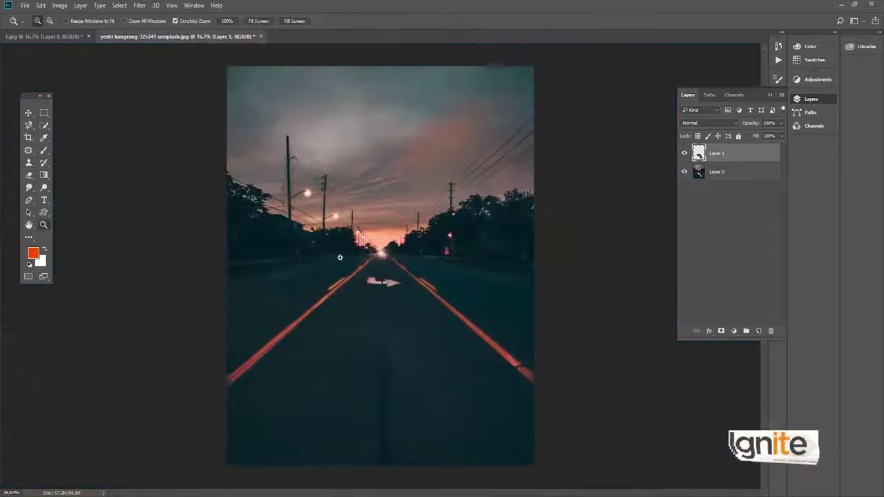
left_click(393, 374)
key("v")
left_click_drag(416, 305, 415, 264)
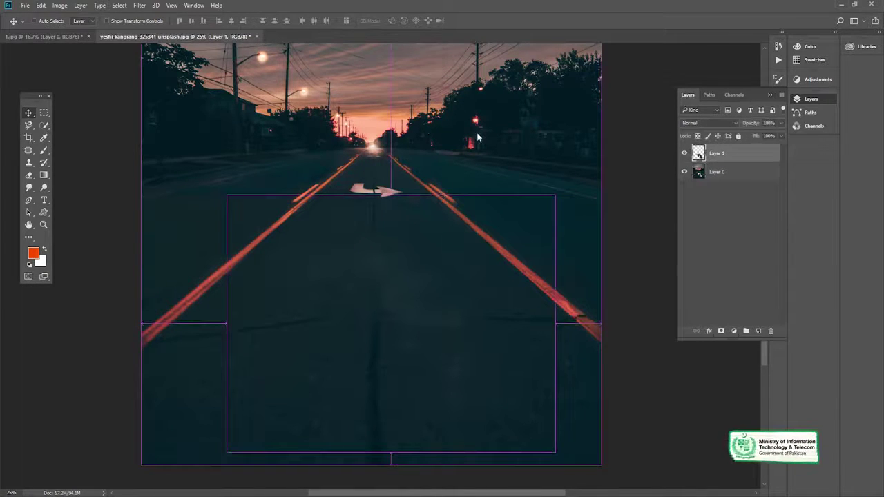
key("ctrl+s")
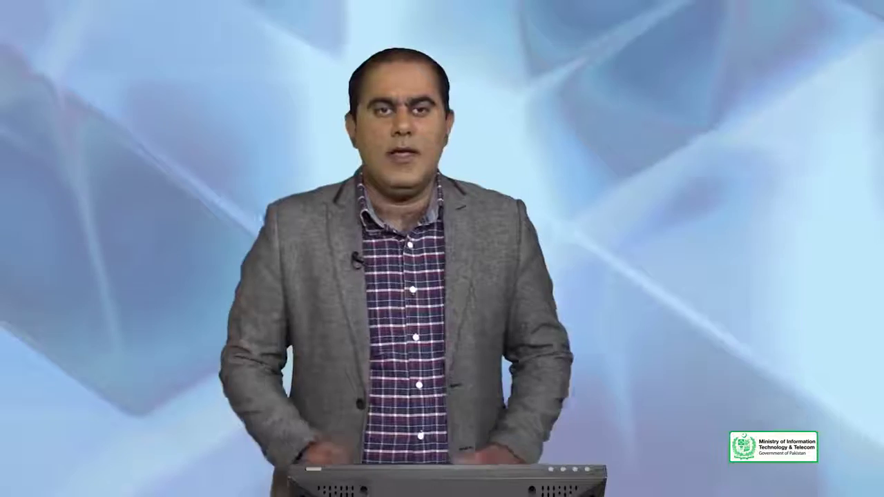